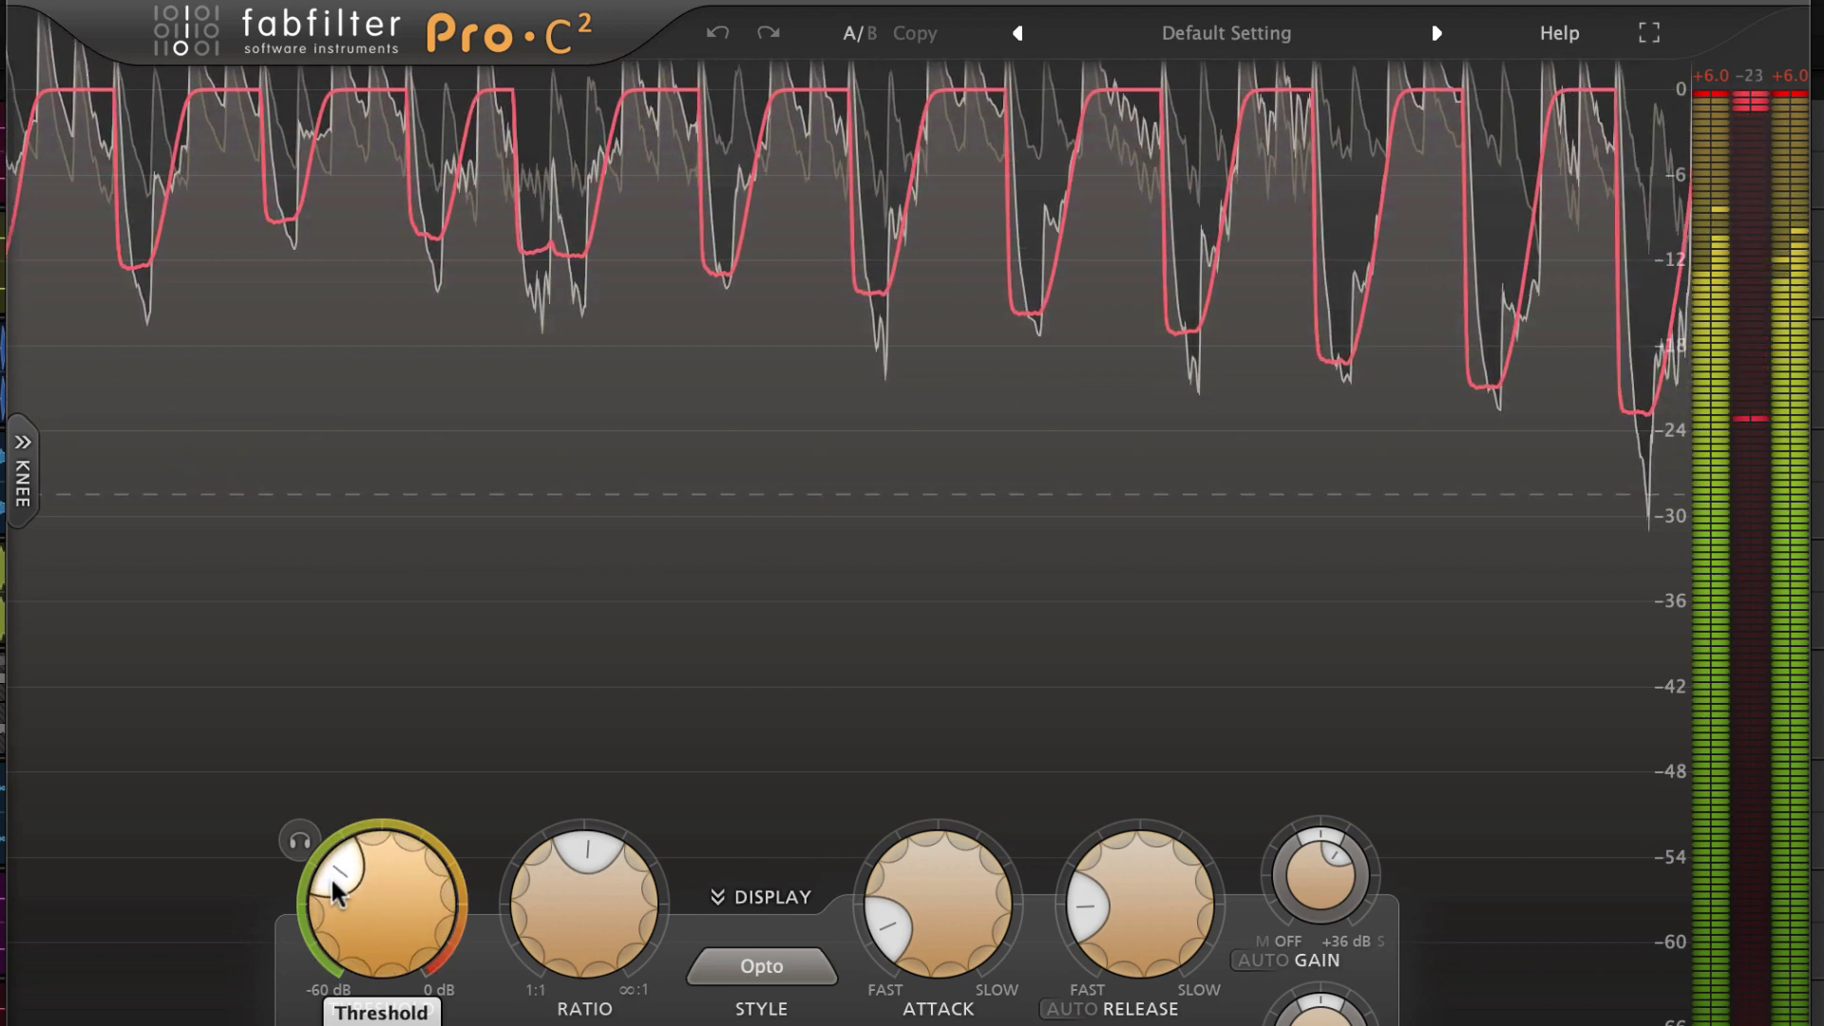
Lower the Pumper bus Pro-C 2 threshold for deeper gain reduction, then raise it to lessen the pumping.
{"action": "left_click_drag", "start_coordinate": [330, 915], "coordinate": [332, 941]}
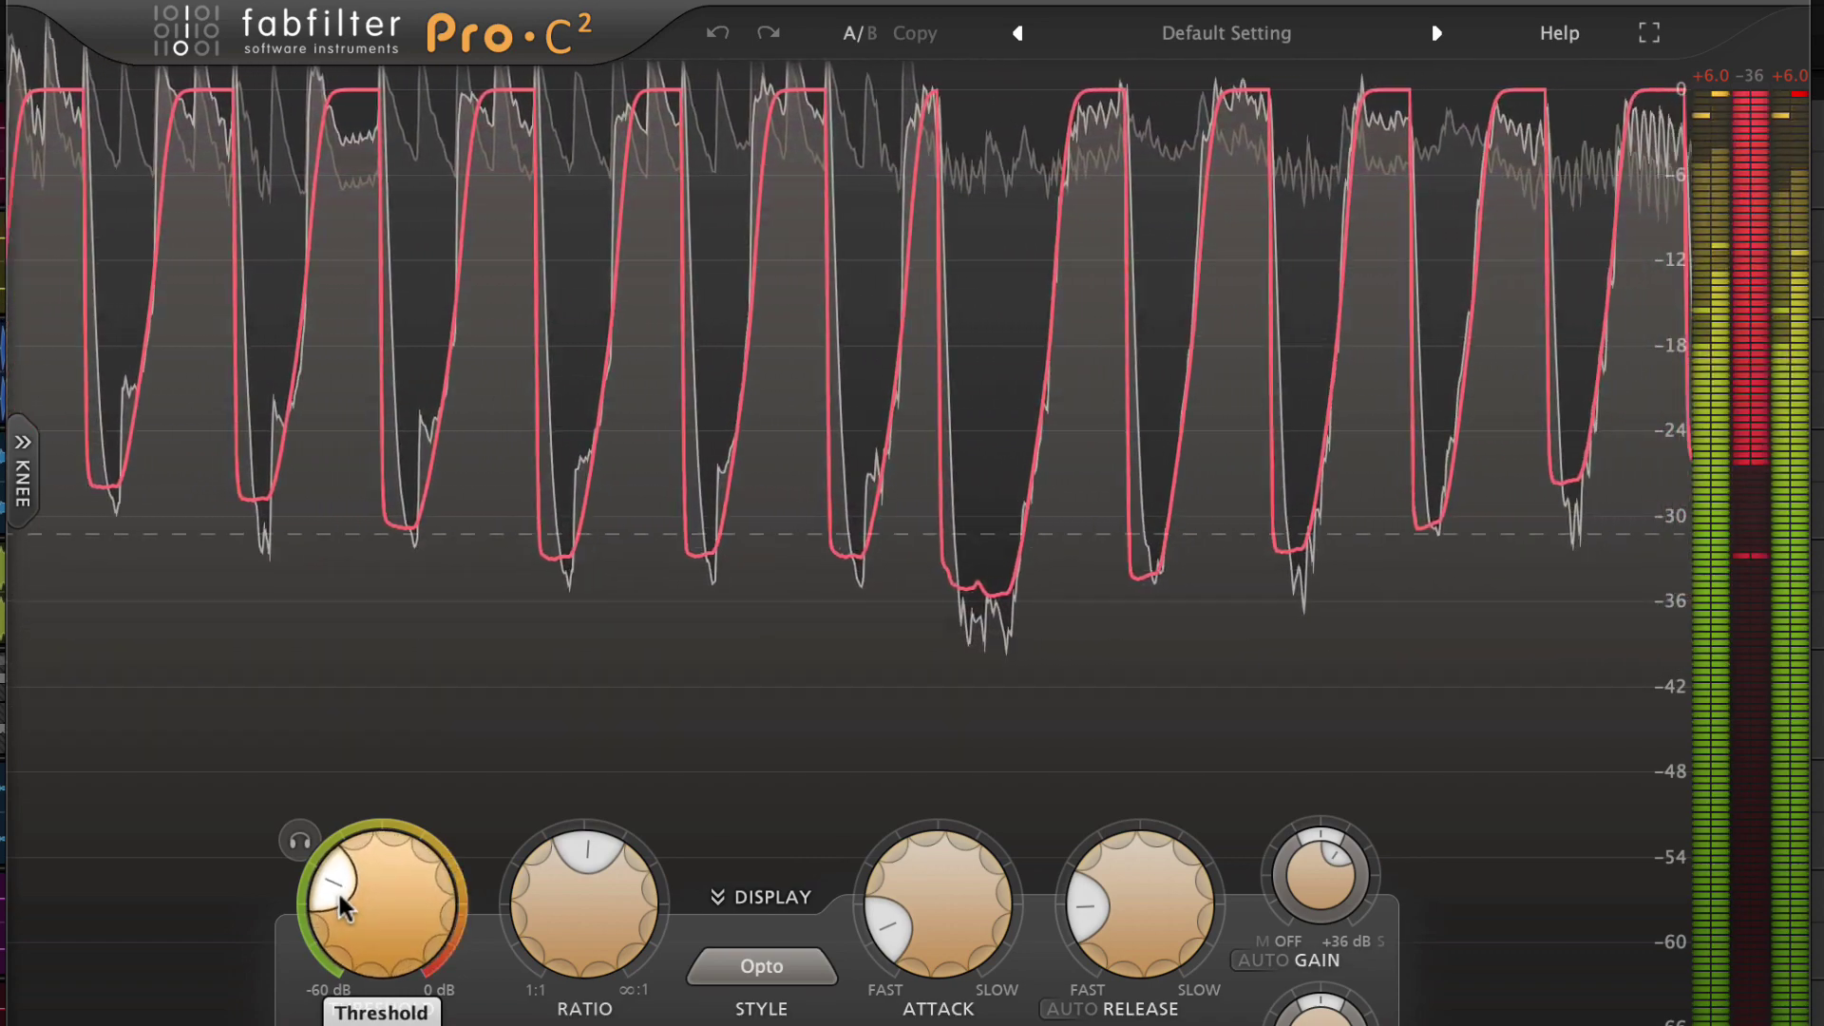
{"action": "mouse_move", "coordinate": [340, 936]}
{"action": "left_mouse_down"}
{"action": "mouse_move", "coordinate": [347, 893]}
{"action": "mouse_move", "coordinate": [380, 864]}
{"action": "mouse_move", "coordinate": [681, 715]}
{"action": "mouse_move", "coordinate": [1081, 605]}
{"action": "left_mouse_up"}
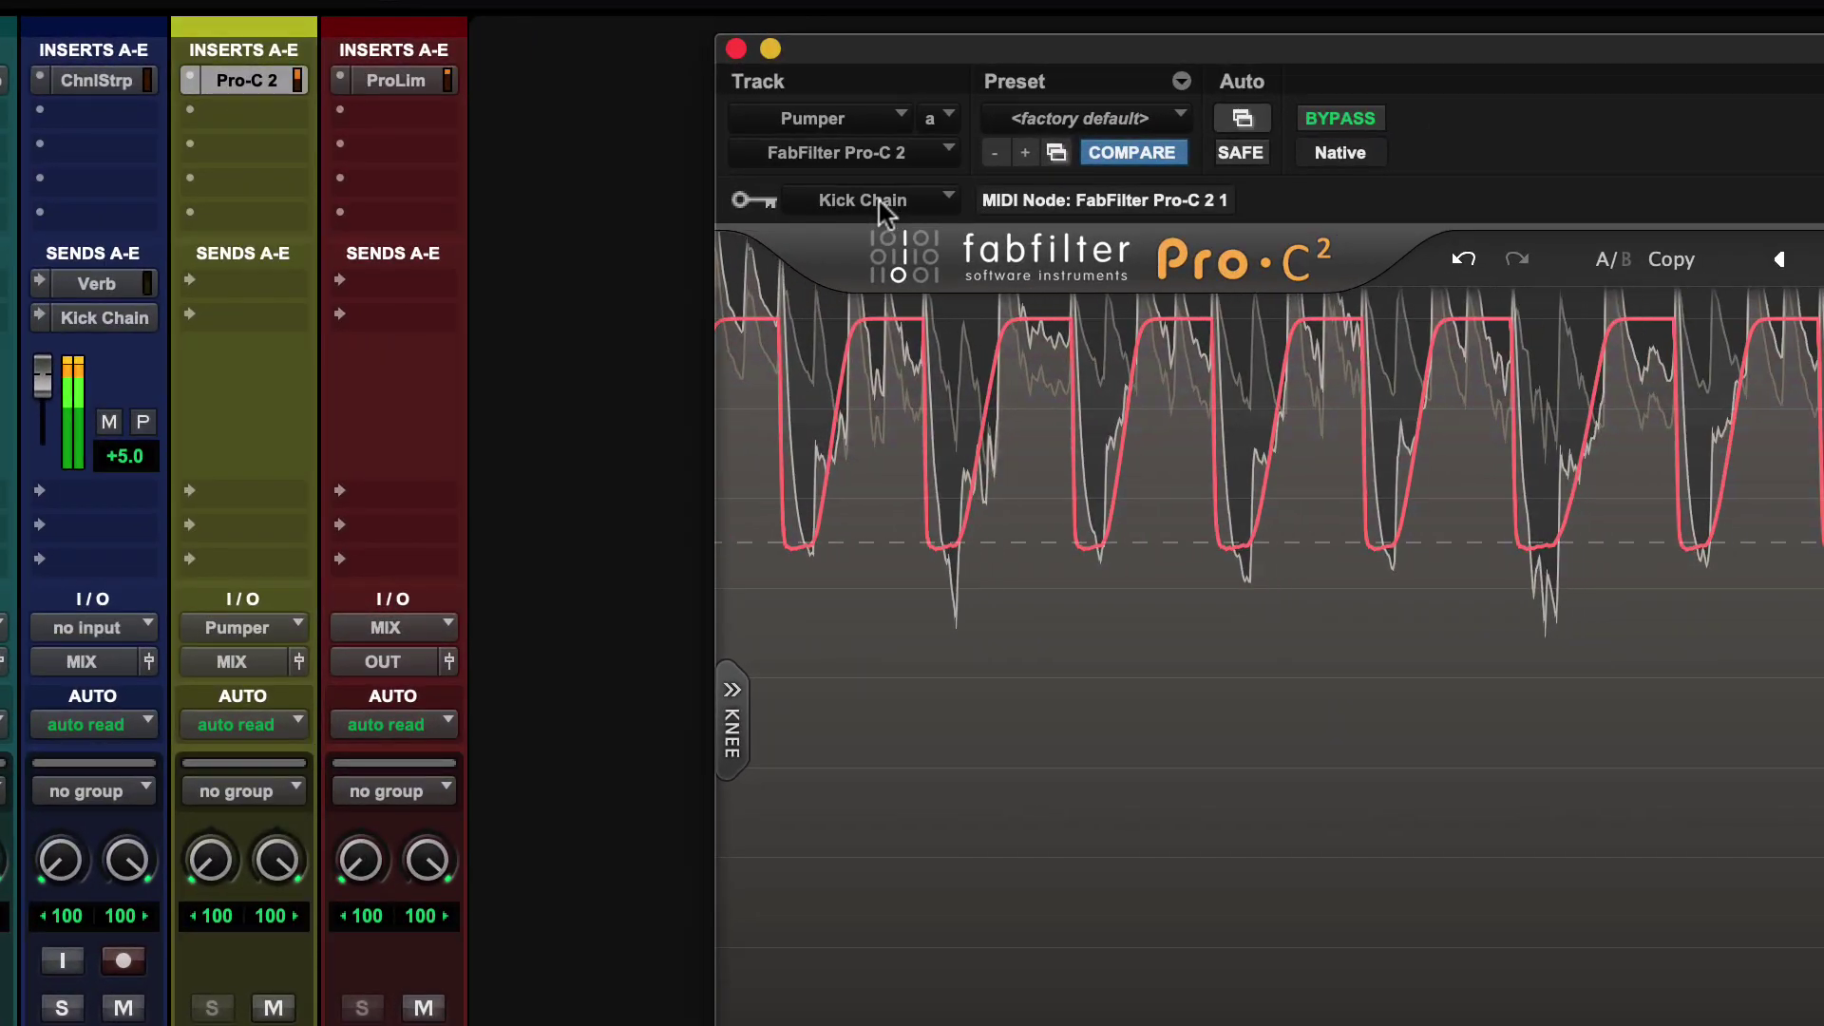
{"action": "left_click", "coordinate": [1610, 128]}
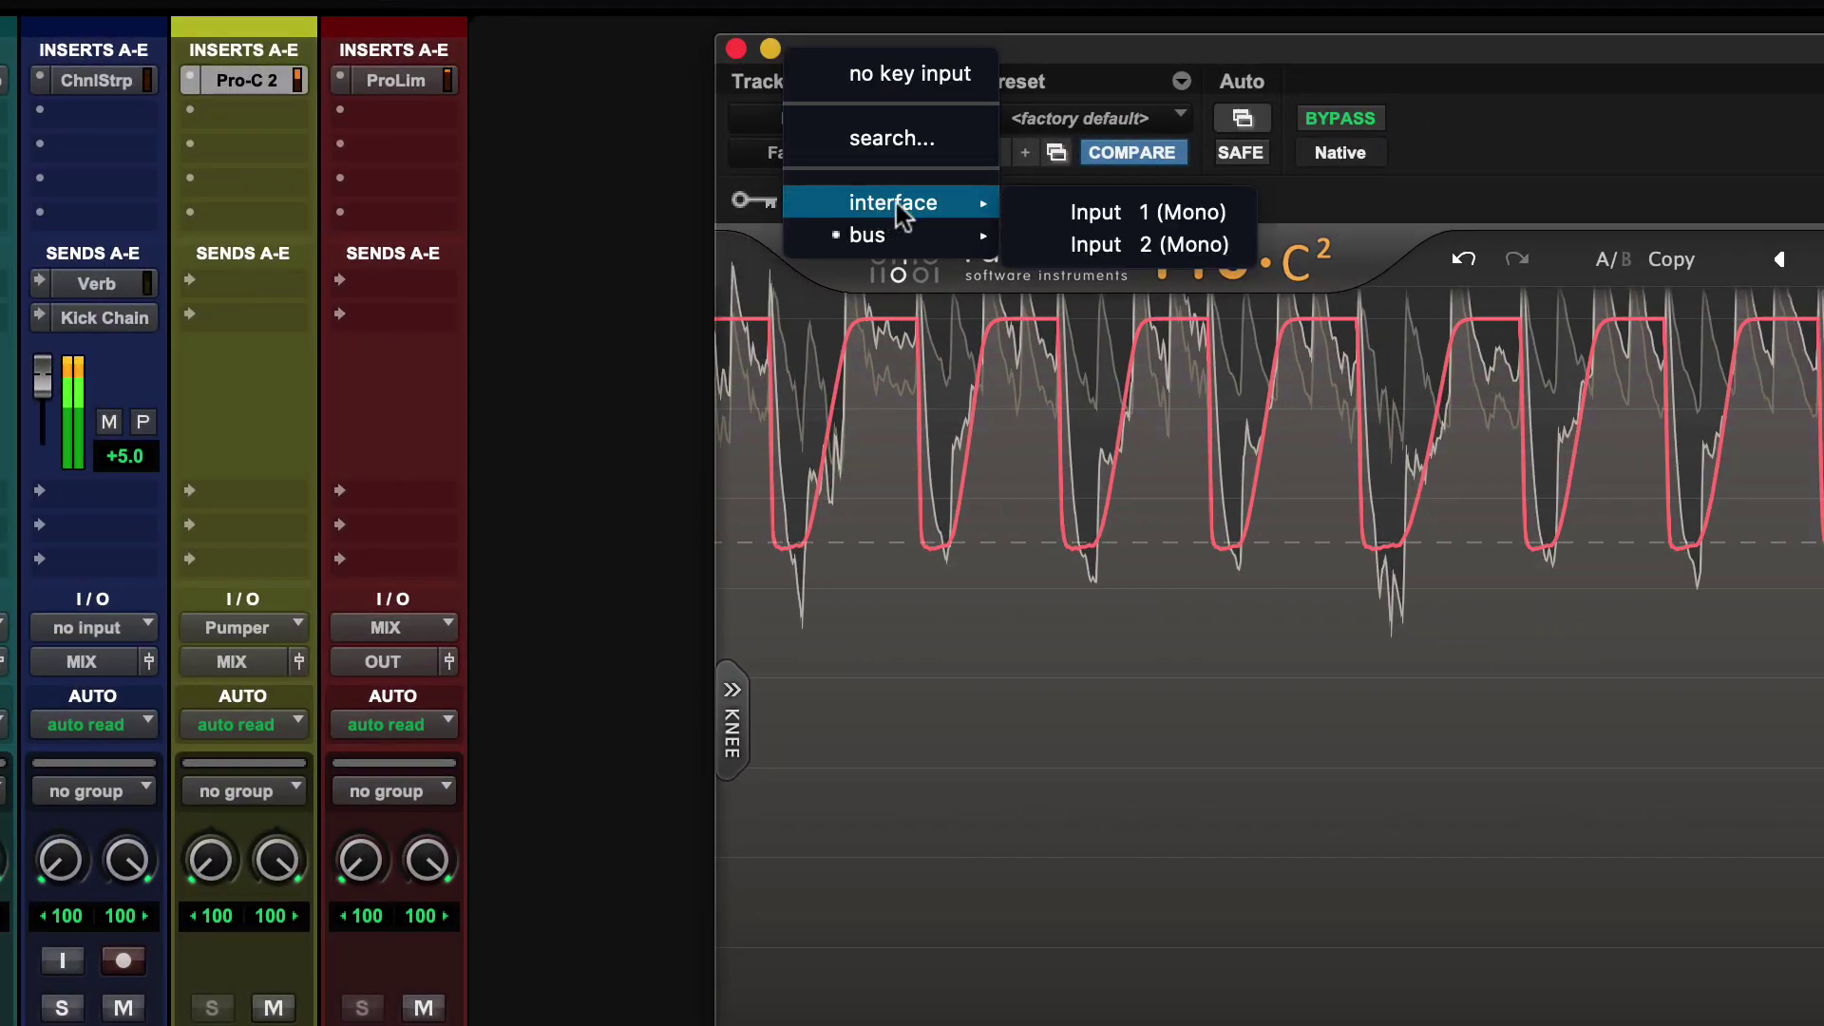
{"action": "mouse_move", "coordinate": [867, 235]}
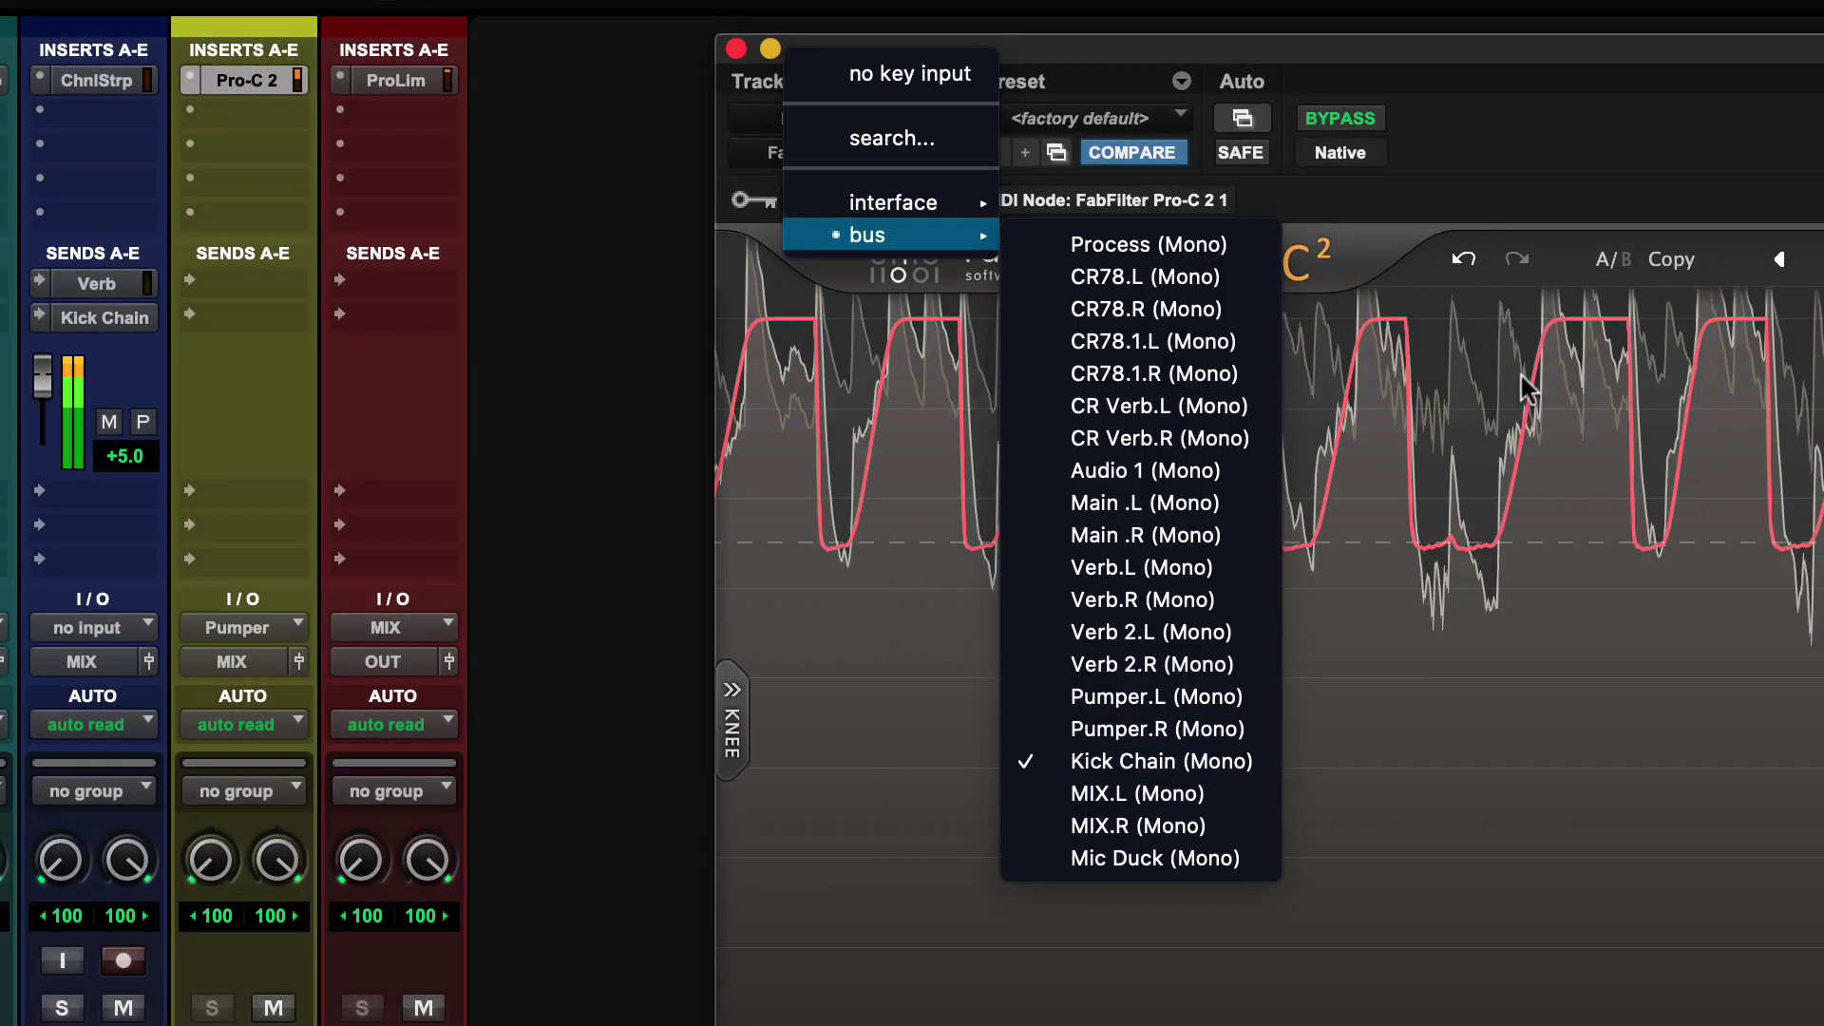
{"action": "left_click", "coordinate": [1720, 122]}
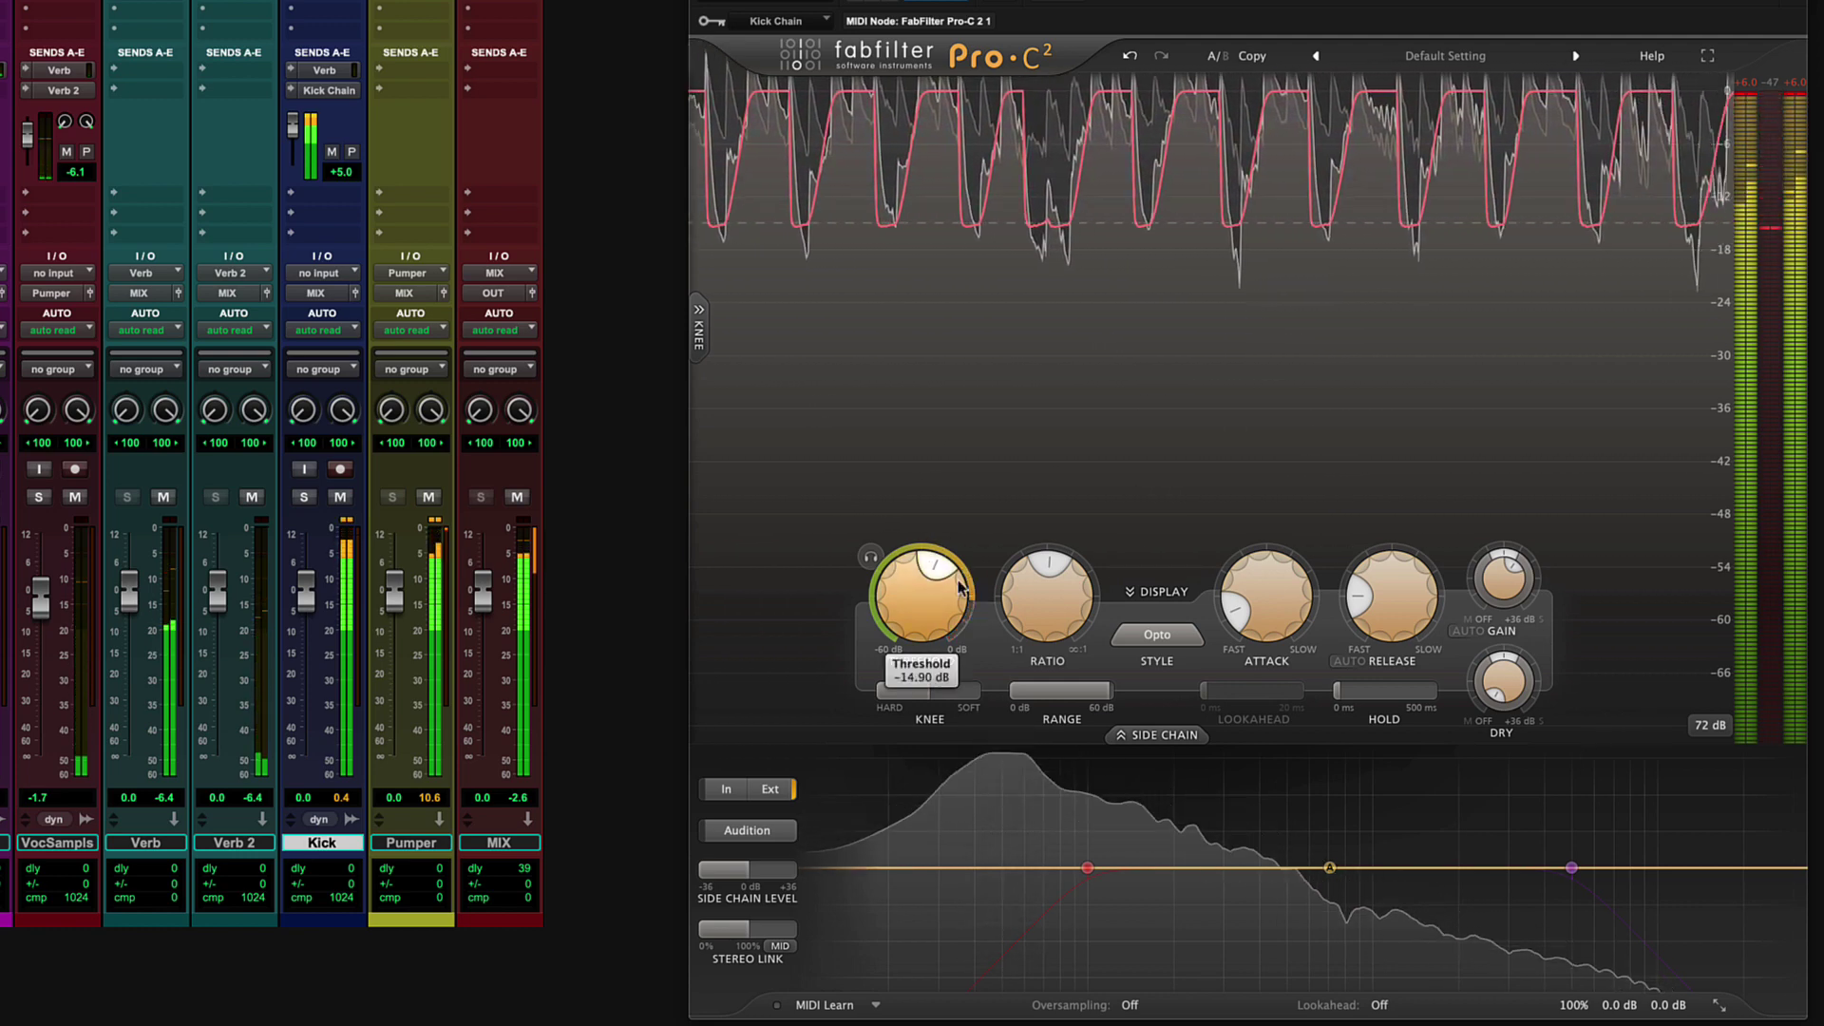
Raise the Pro-C 2 threshold to 0 dB, then drop it to about -55 dB.
{"action": "scroll", "coordinate": [955, 587], "scroll_direction": "up", "scroll_amount": 5}
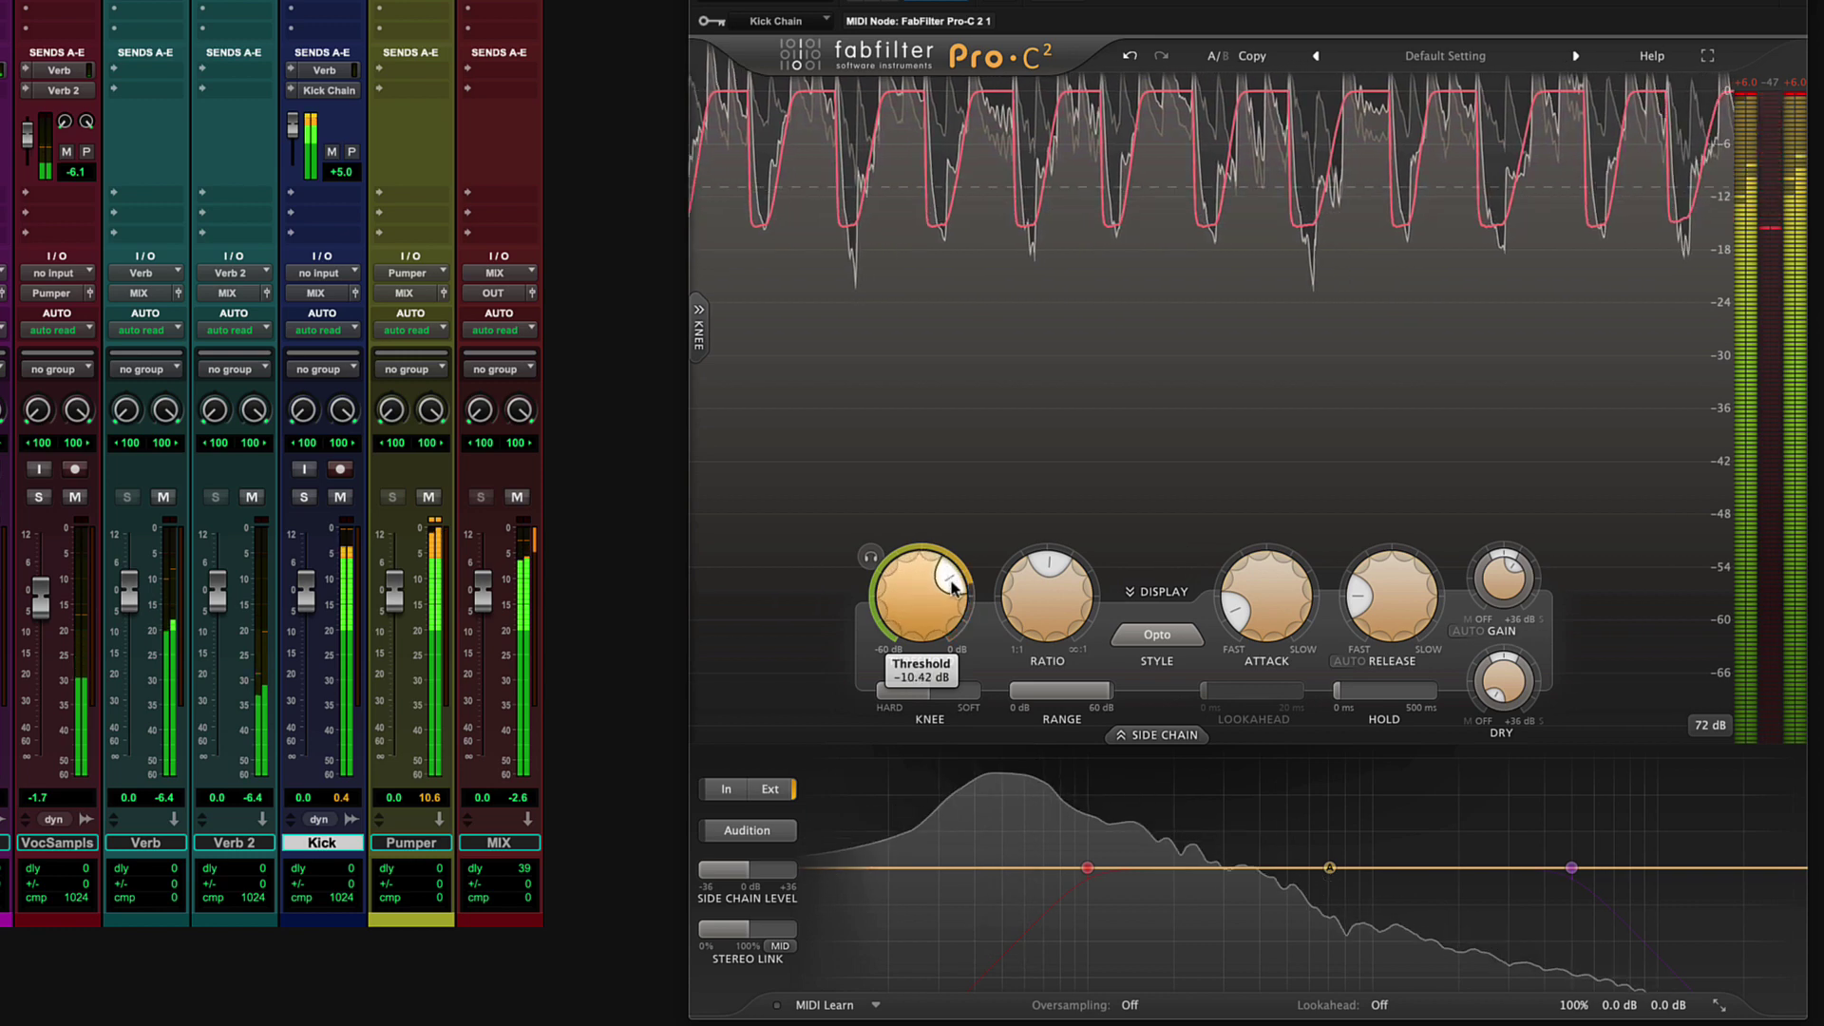
{"action": "left_click_drag", "start_coordinate": [953, 587], "coordinate": [950, 641]}
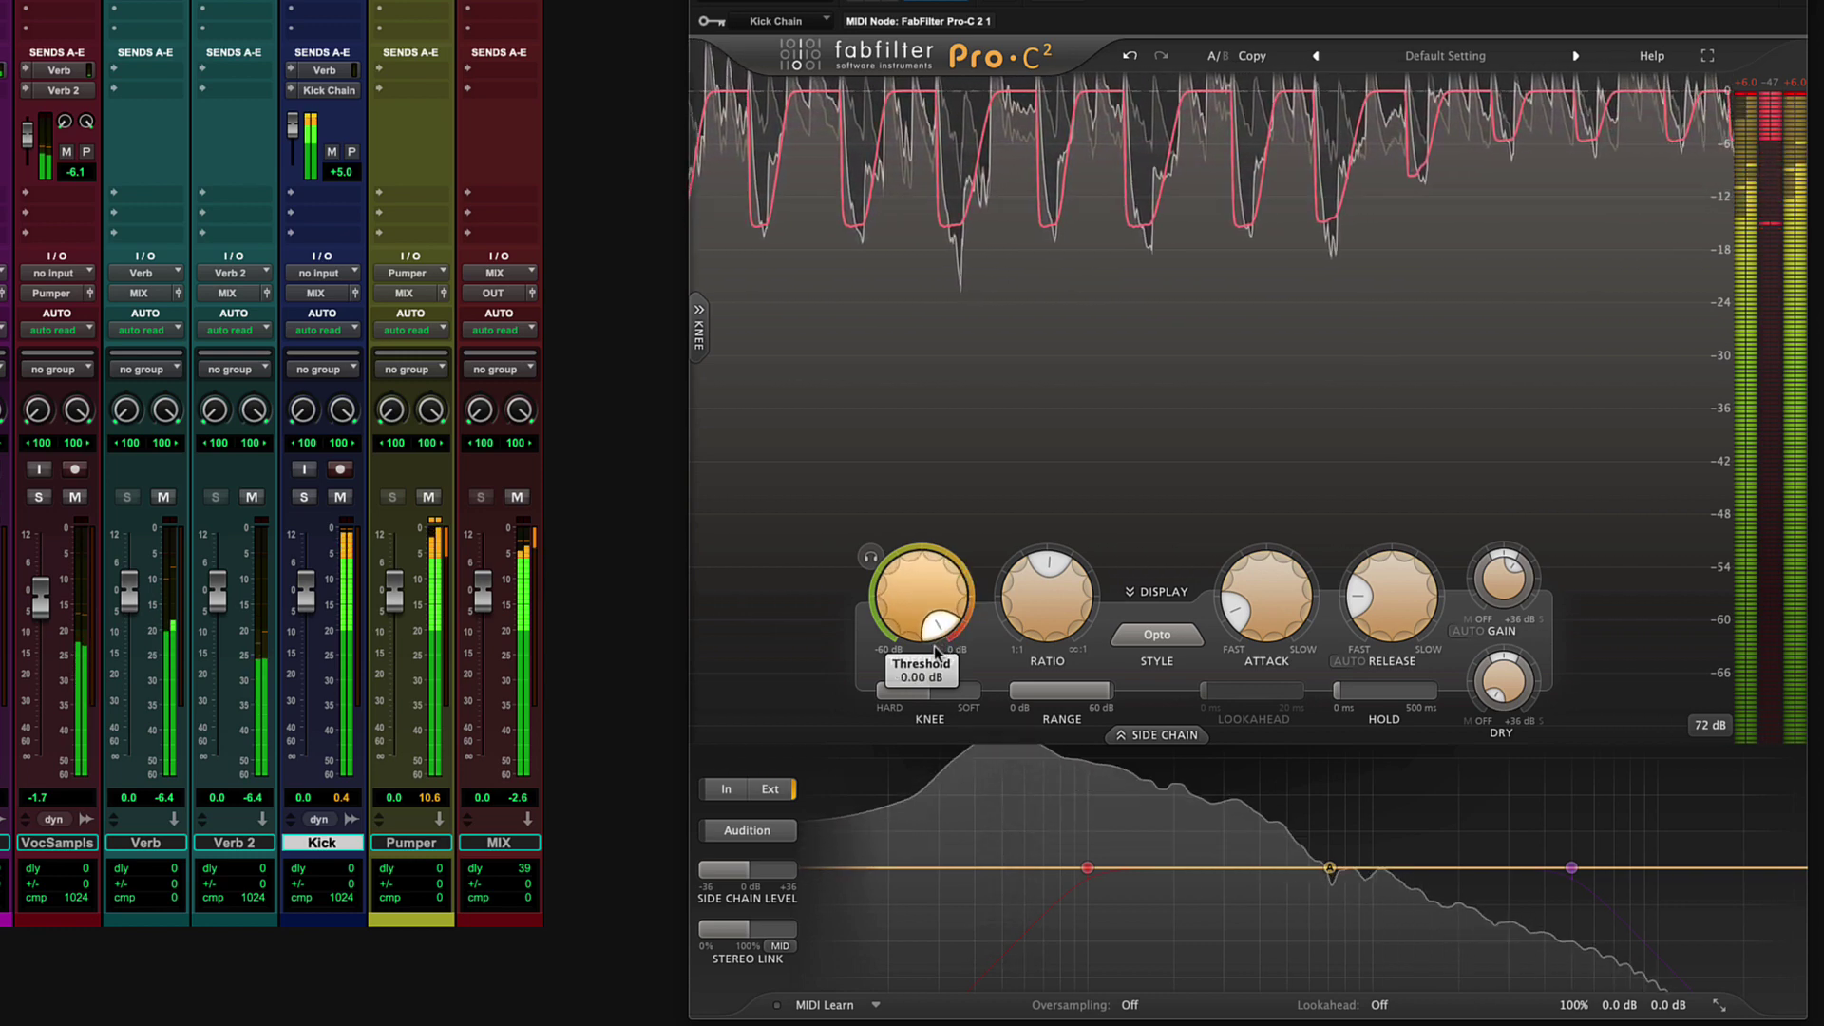
{"action": "left_click_drag", "start_coordinate": [903, 570], "coordinate": [897, 636]}
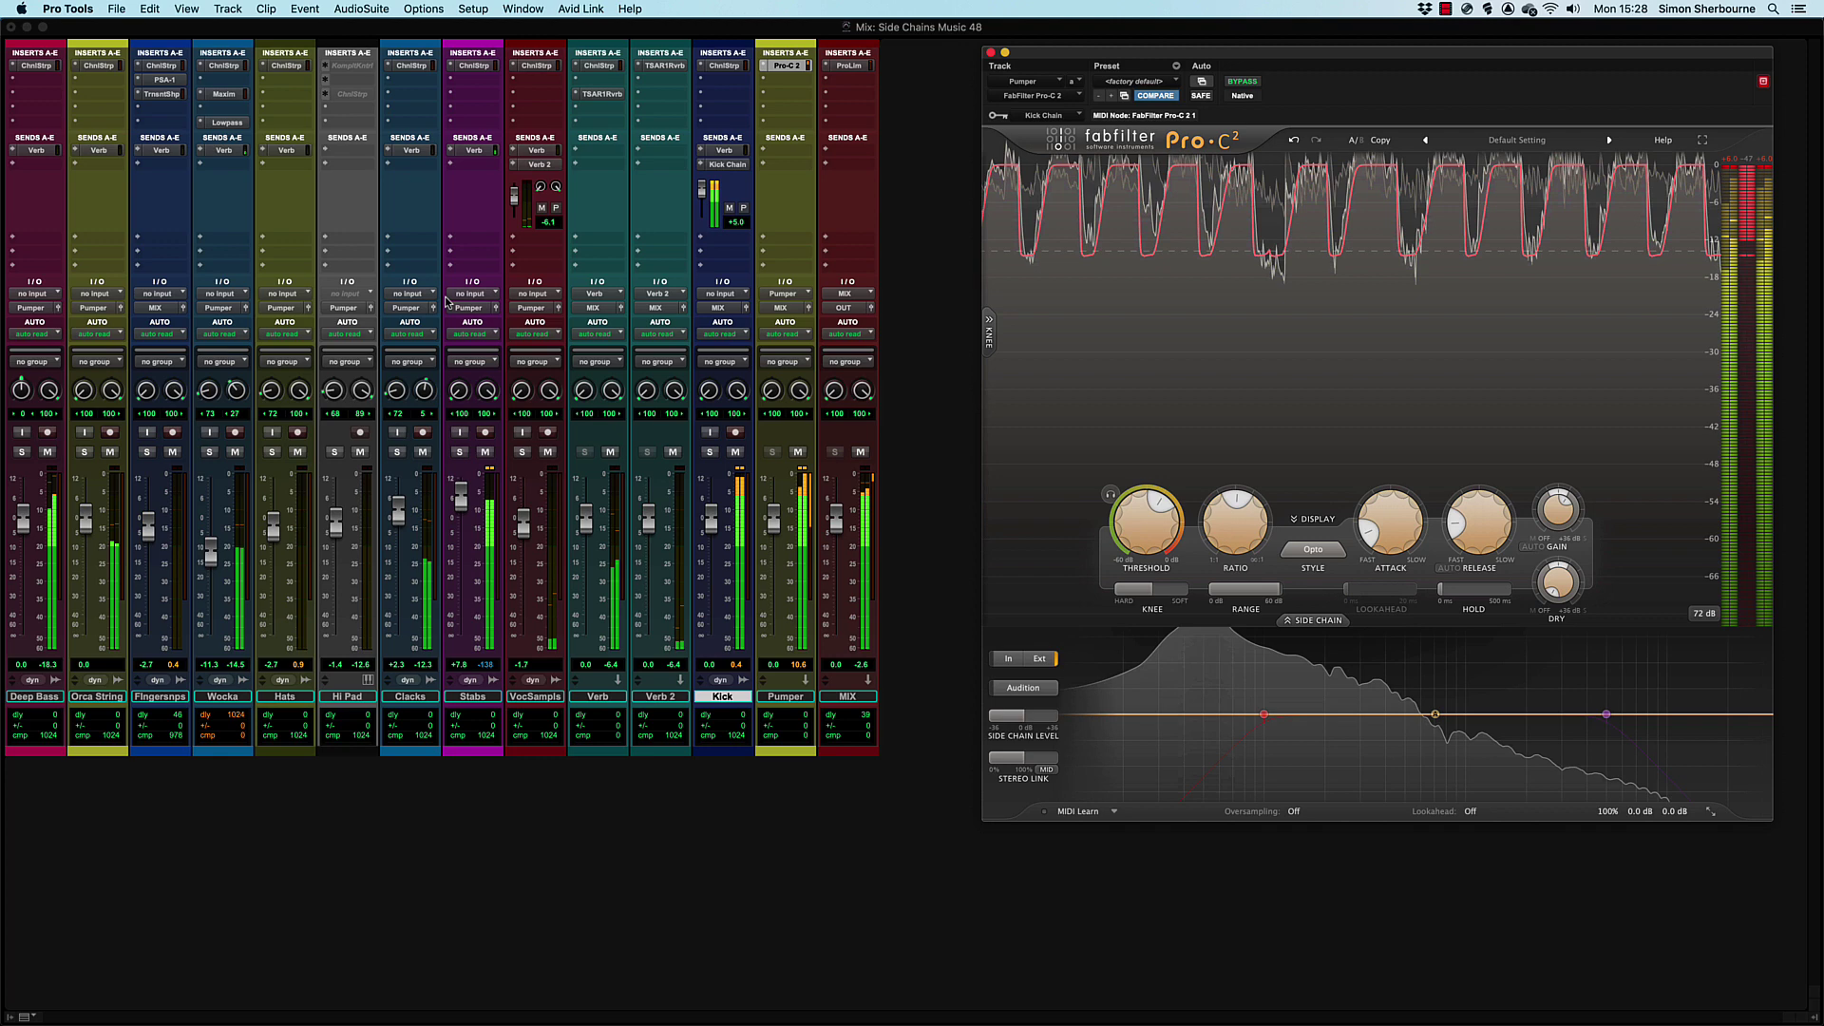
Switch to the Edit window, then open and dismiss the Hi Pad track's output routing choices.
{"action": "key", "text": "super+equal"}
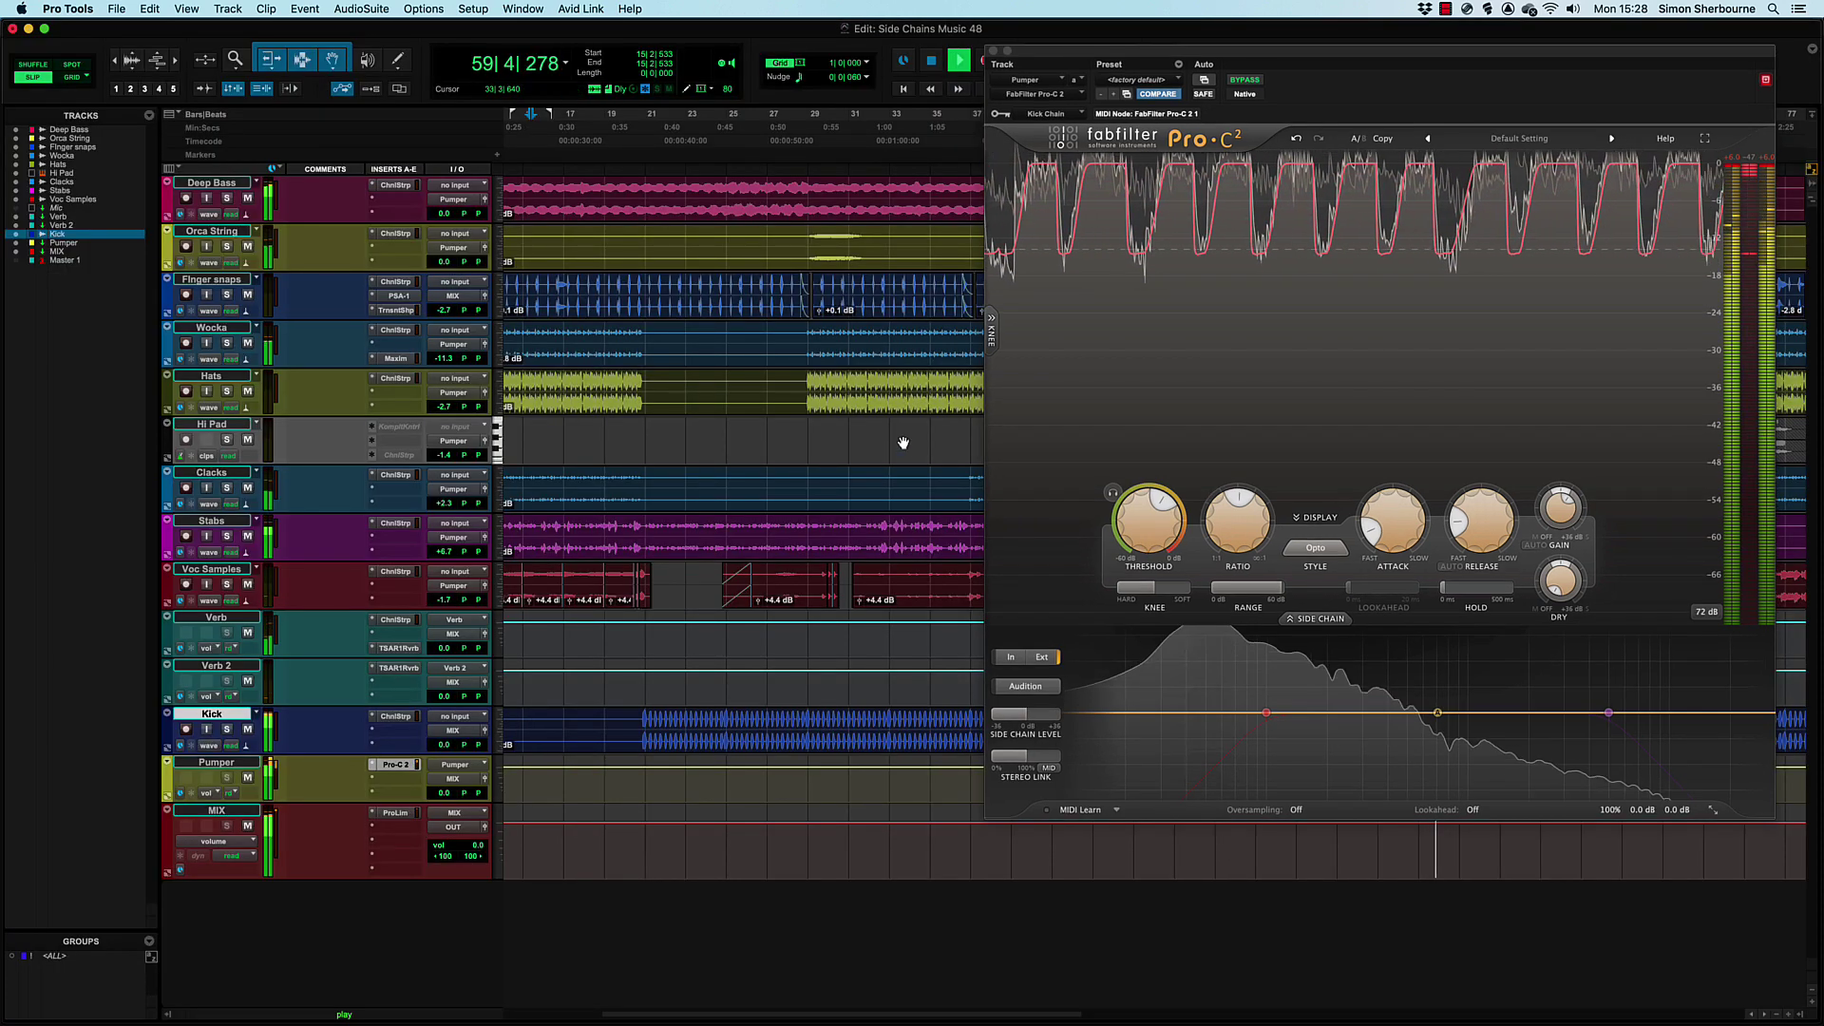
{"action": "scroll", "coordinate": [902, 446], "scroll_direction": "right", "scroll_amount": 5}
{"action": "scroll", "coordinate": [888, 456], "scroll_direction": "right", "scroll_amount": 5}
{"action": "scroll", "coordinate": [865, 464], "scroll_direction": "right", "scroll_amount": 5}
{"action": "scroll", "coordinate": [853, 466], "scroll_direction": "right", "scroll_amount": 5}
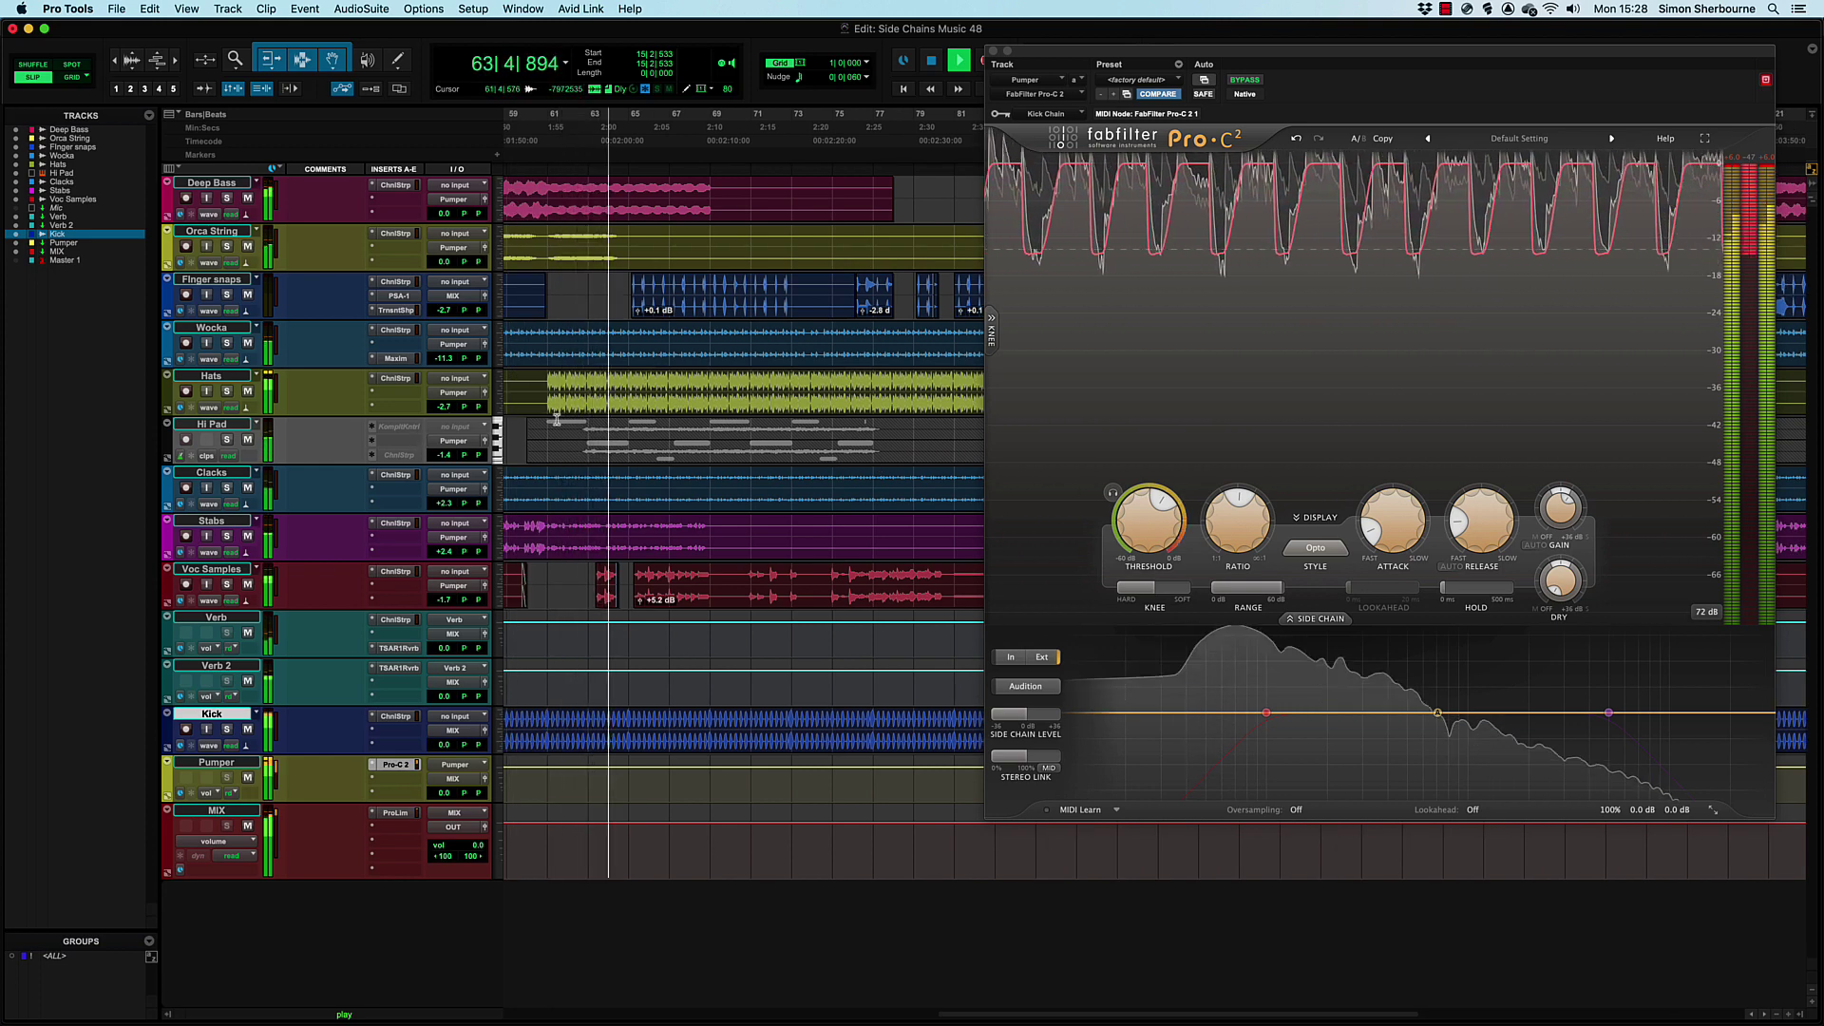
{"action": "left_click", "coordinate": [449, 443]}
{"action": "key", "text": "Escape"}
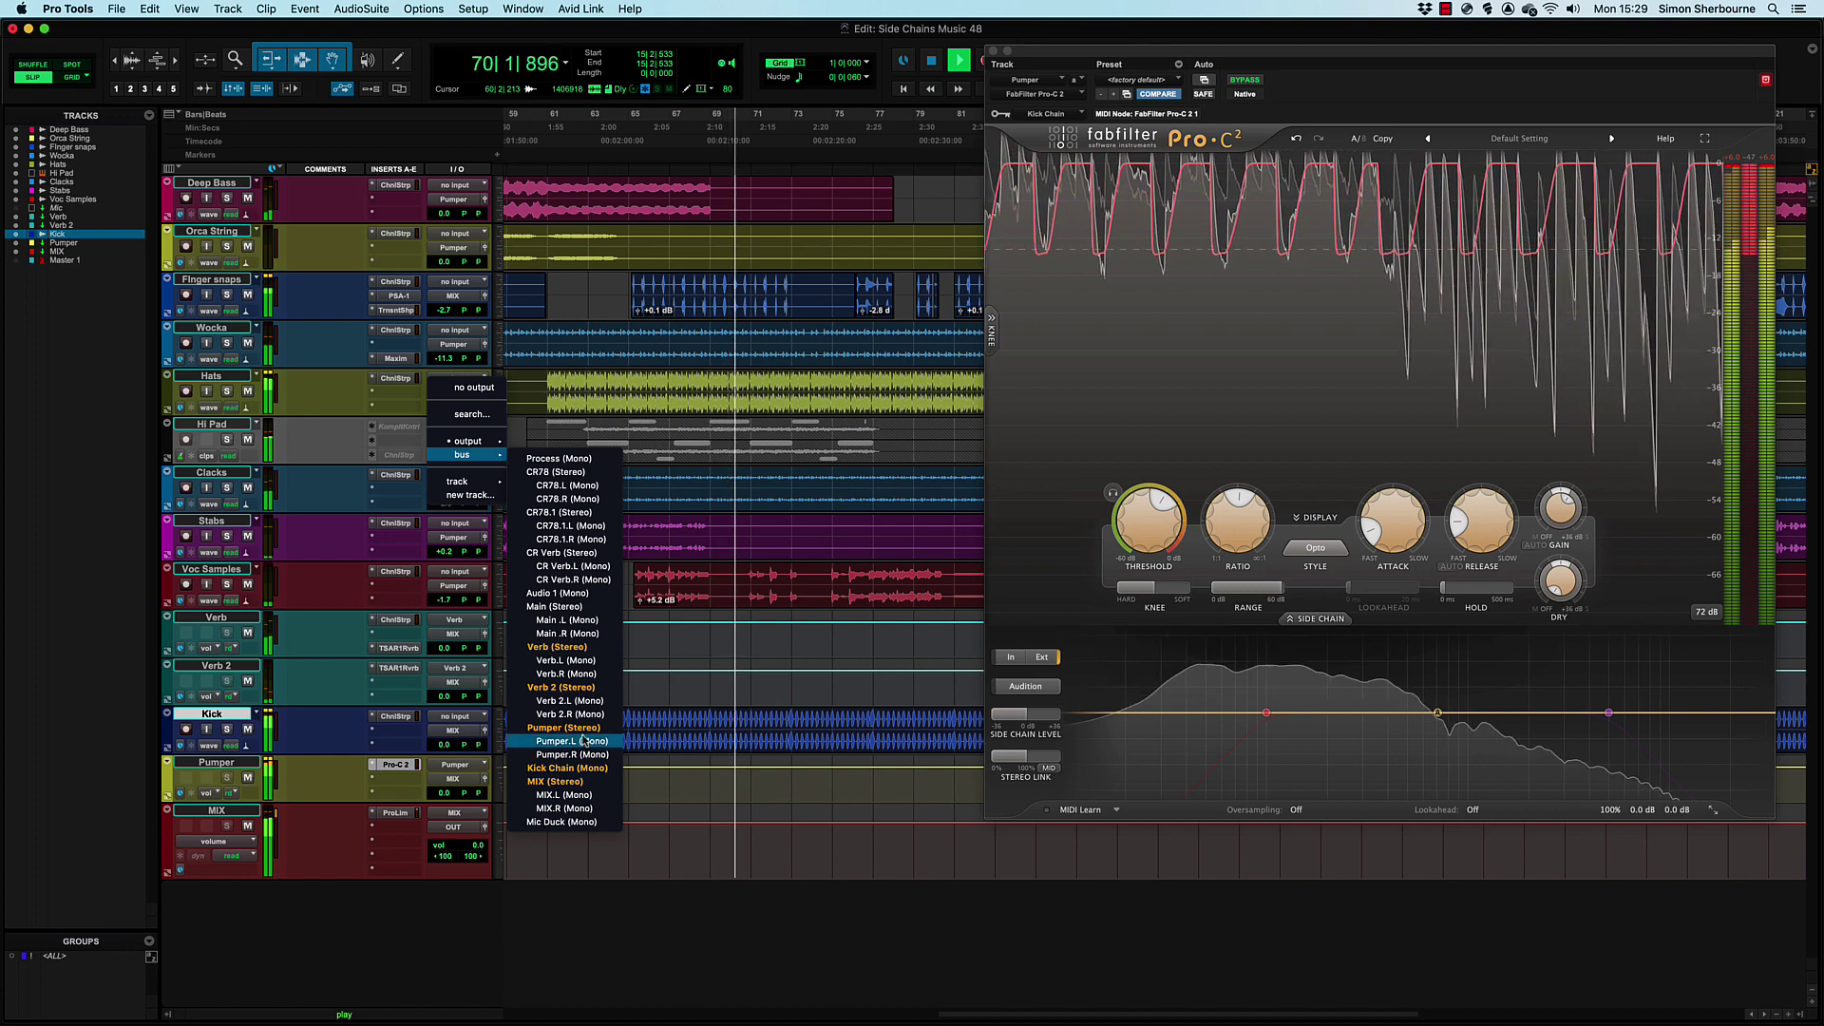
Route the Hi Pad track's output to OUT instead of the Pumper bus.
{"action": "left_click", "coordinate": [560, 446]}
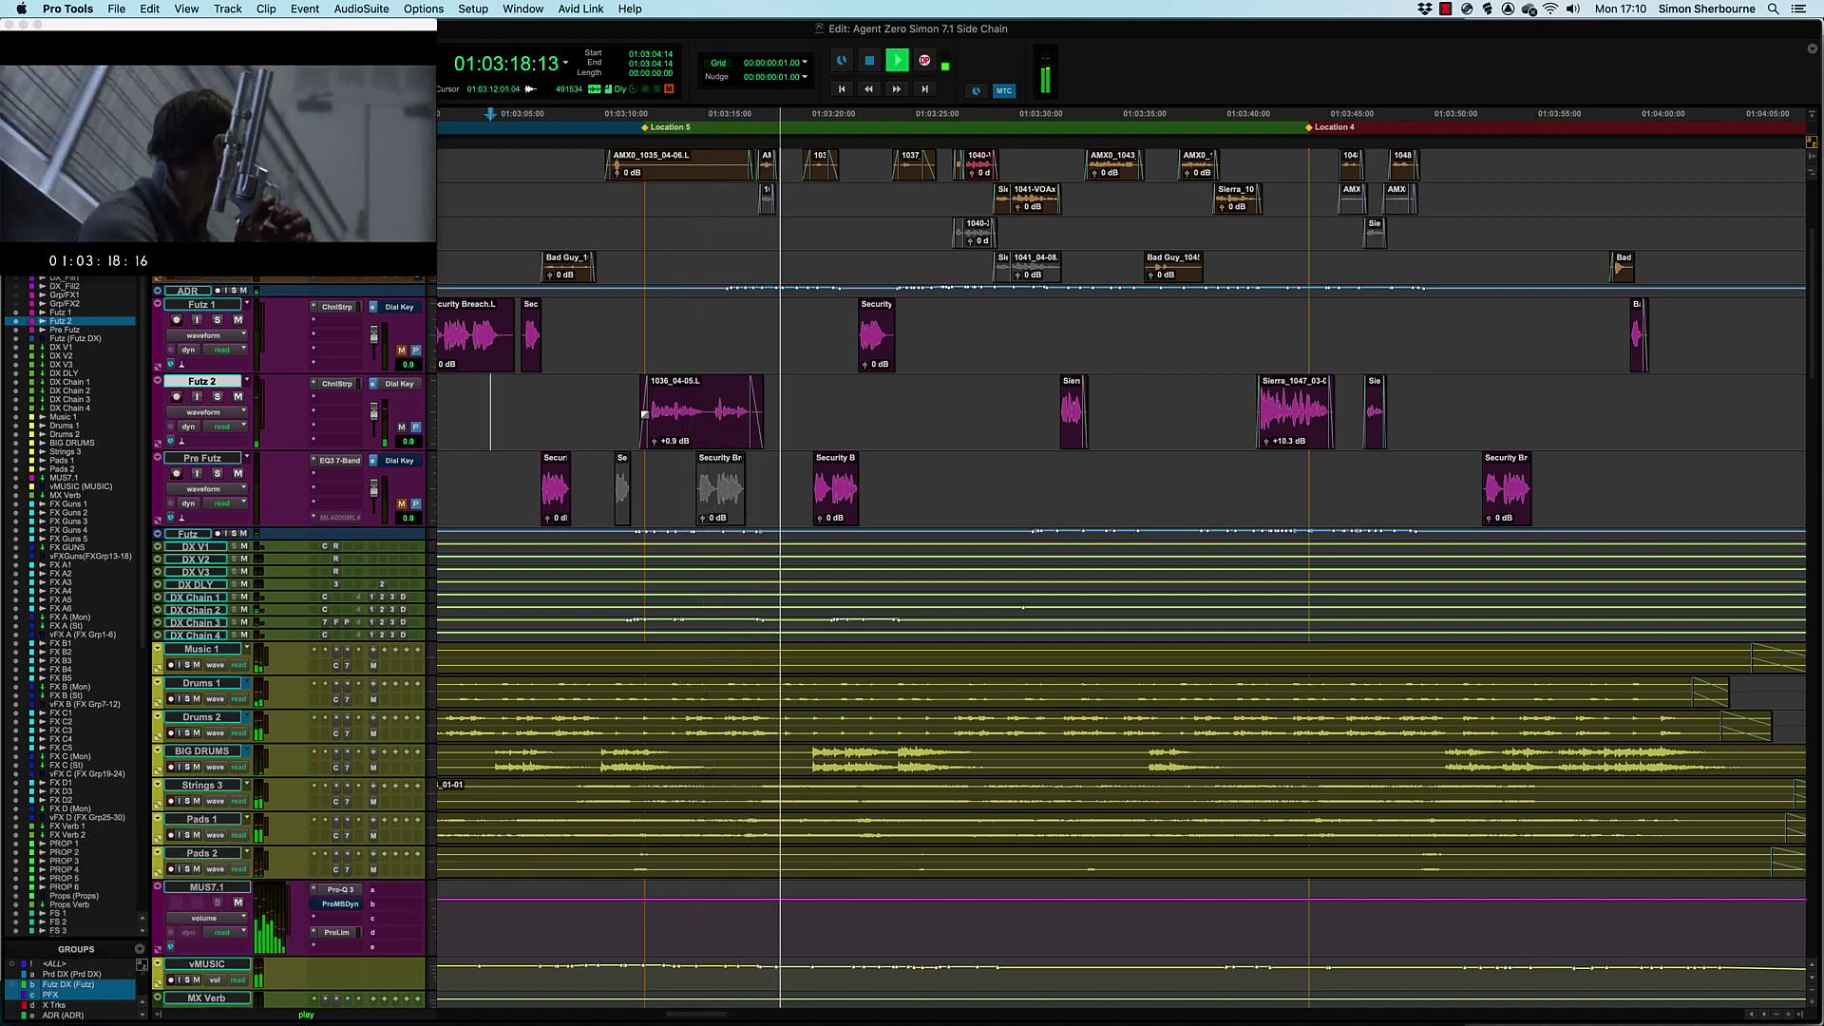
Stop playback and open the Pro-Q 3 insert on the MUS7.1 track.
{"action": "key", "text": "space"}
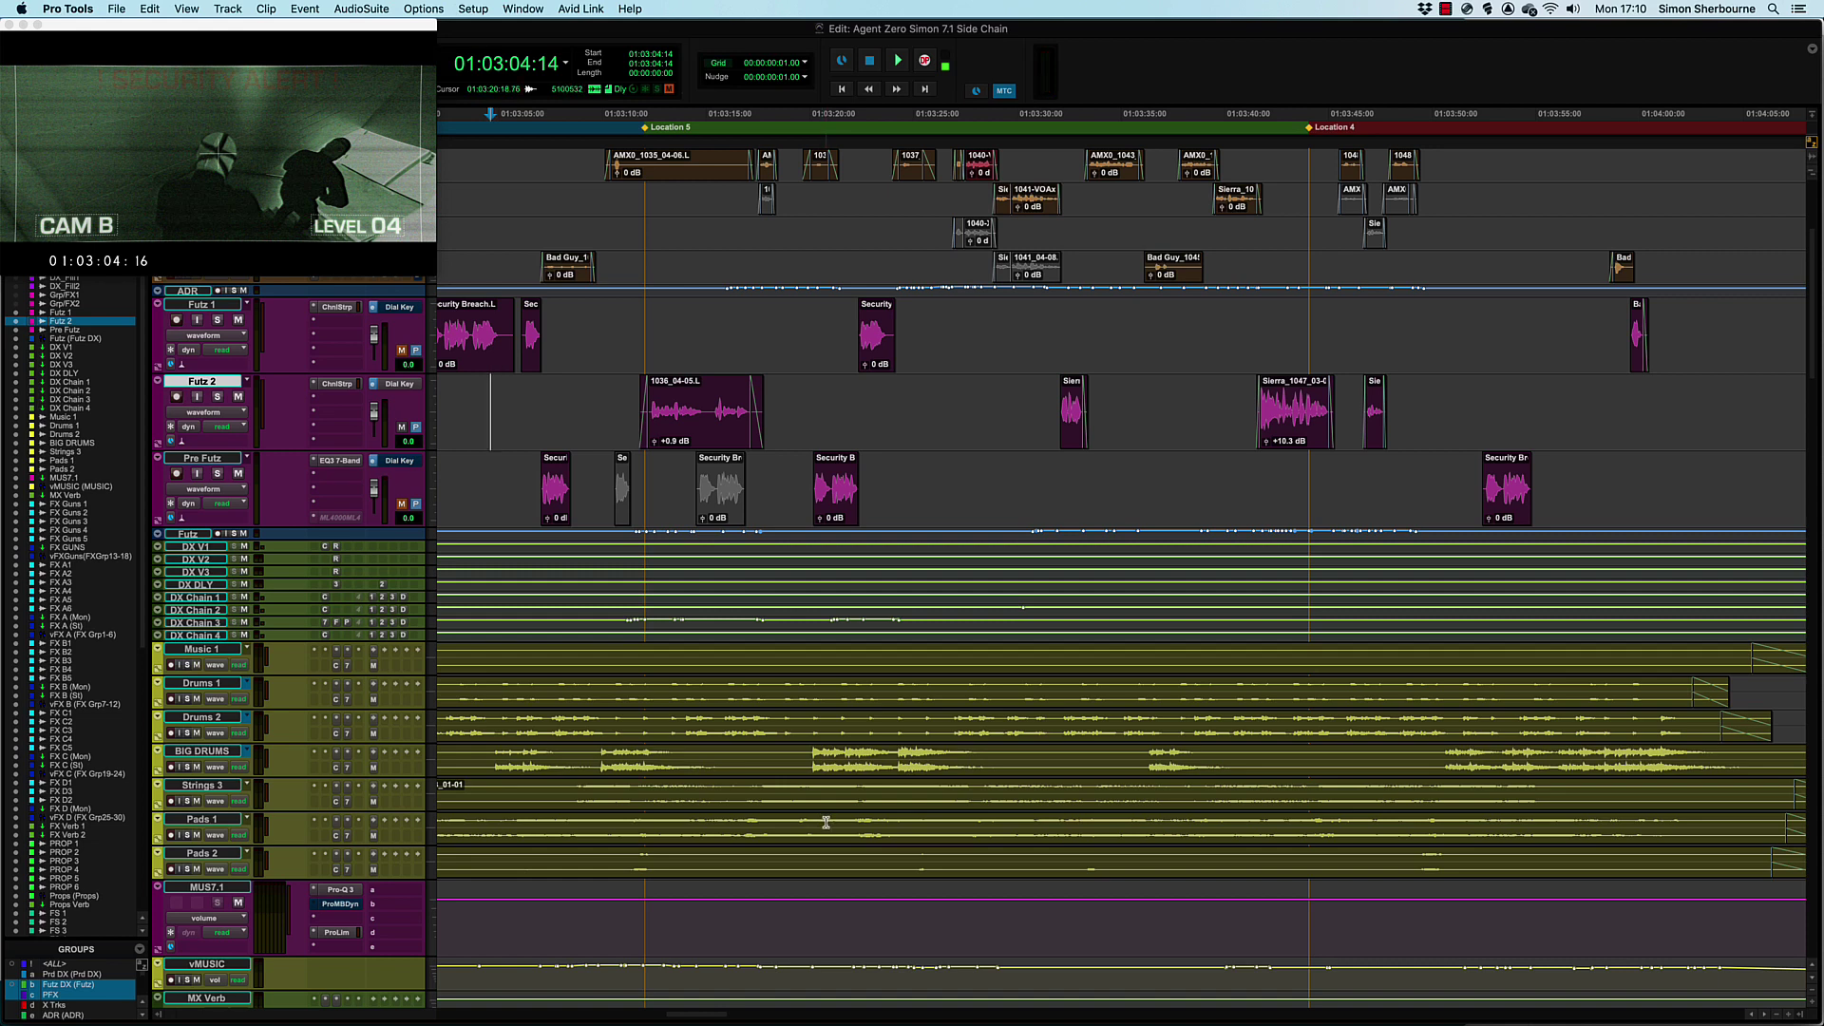
{"action": "left_click", "coordinate": [337, 890]}
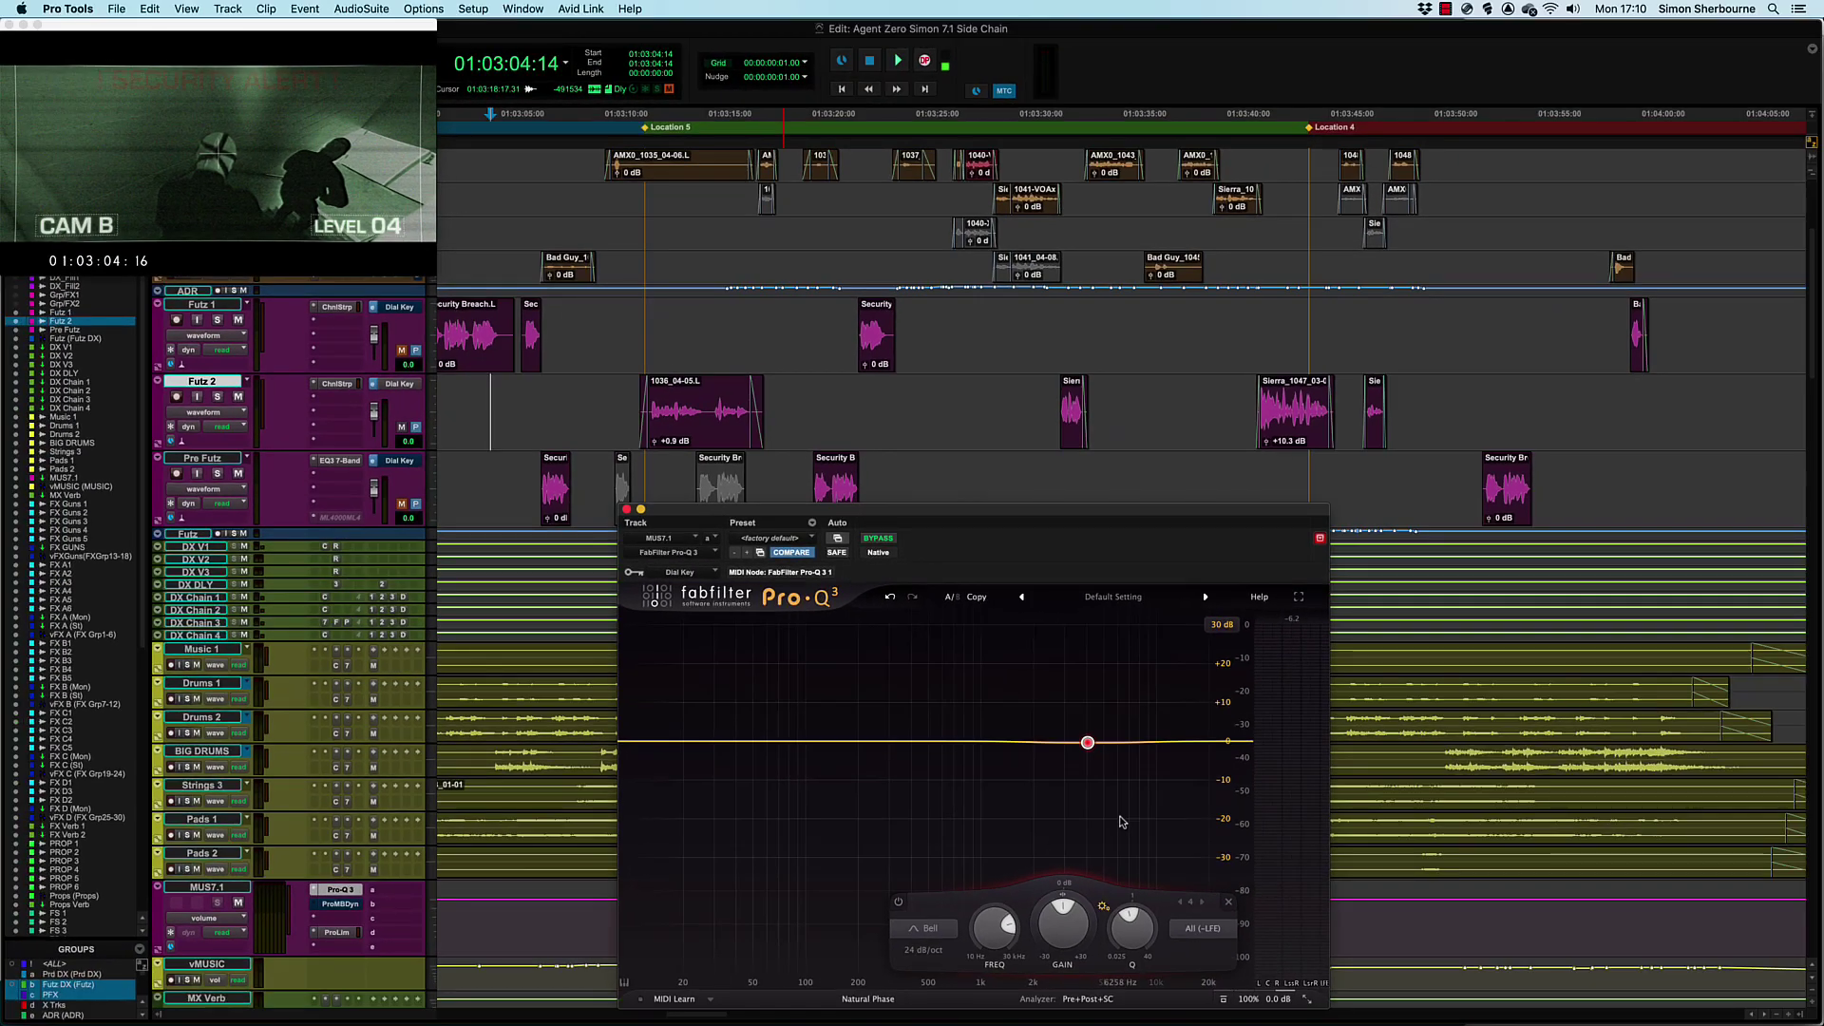
Play from 01:03:10:05 and drag the Pro-Q 3 bell band to about -8.9 dB at 5.2 kHz.
{"action": "left_click", "coordinate": [607, 391]}
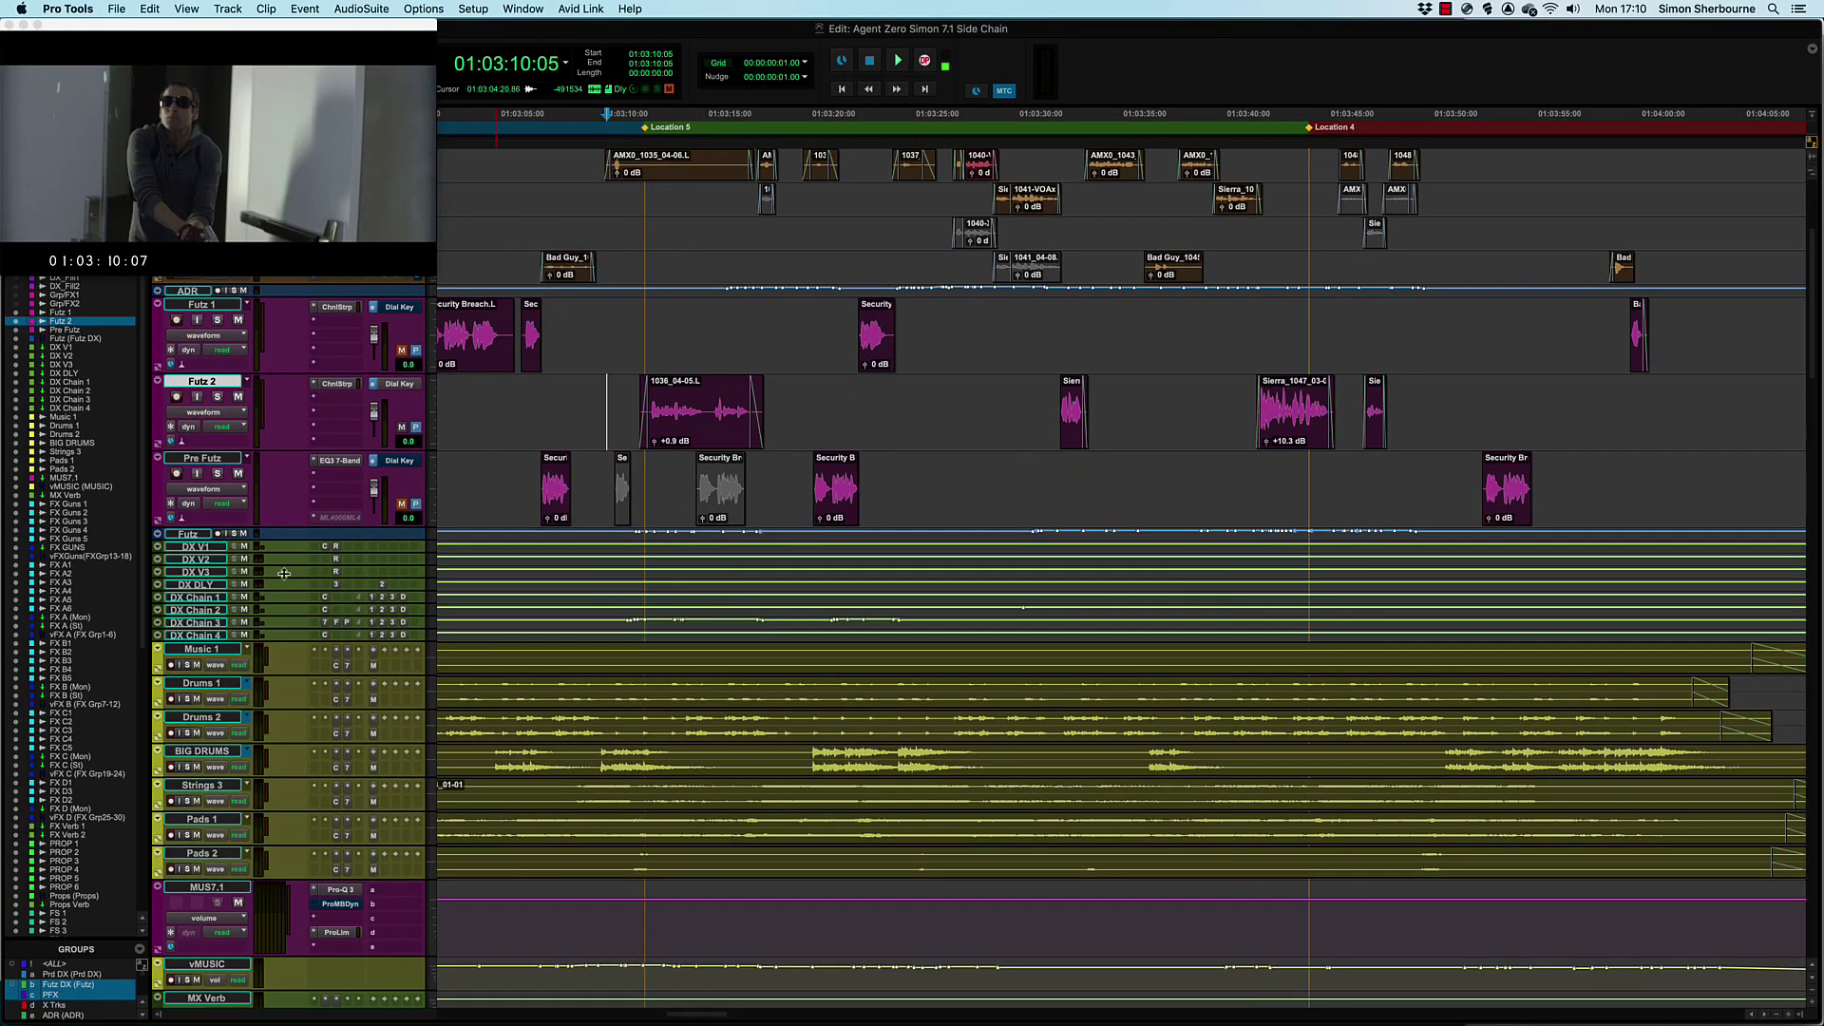
{"action": "left_click", "coordinate": [340, 889]}
{"action": "key", "text": "space"}
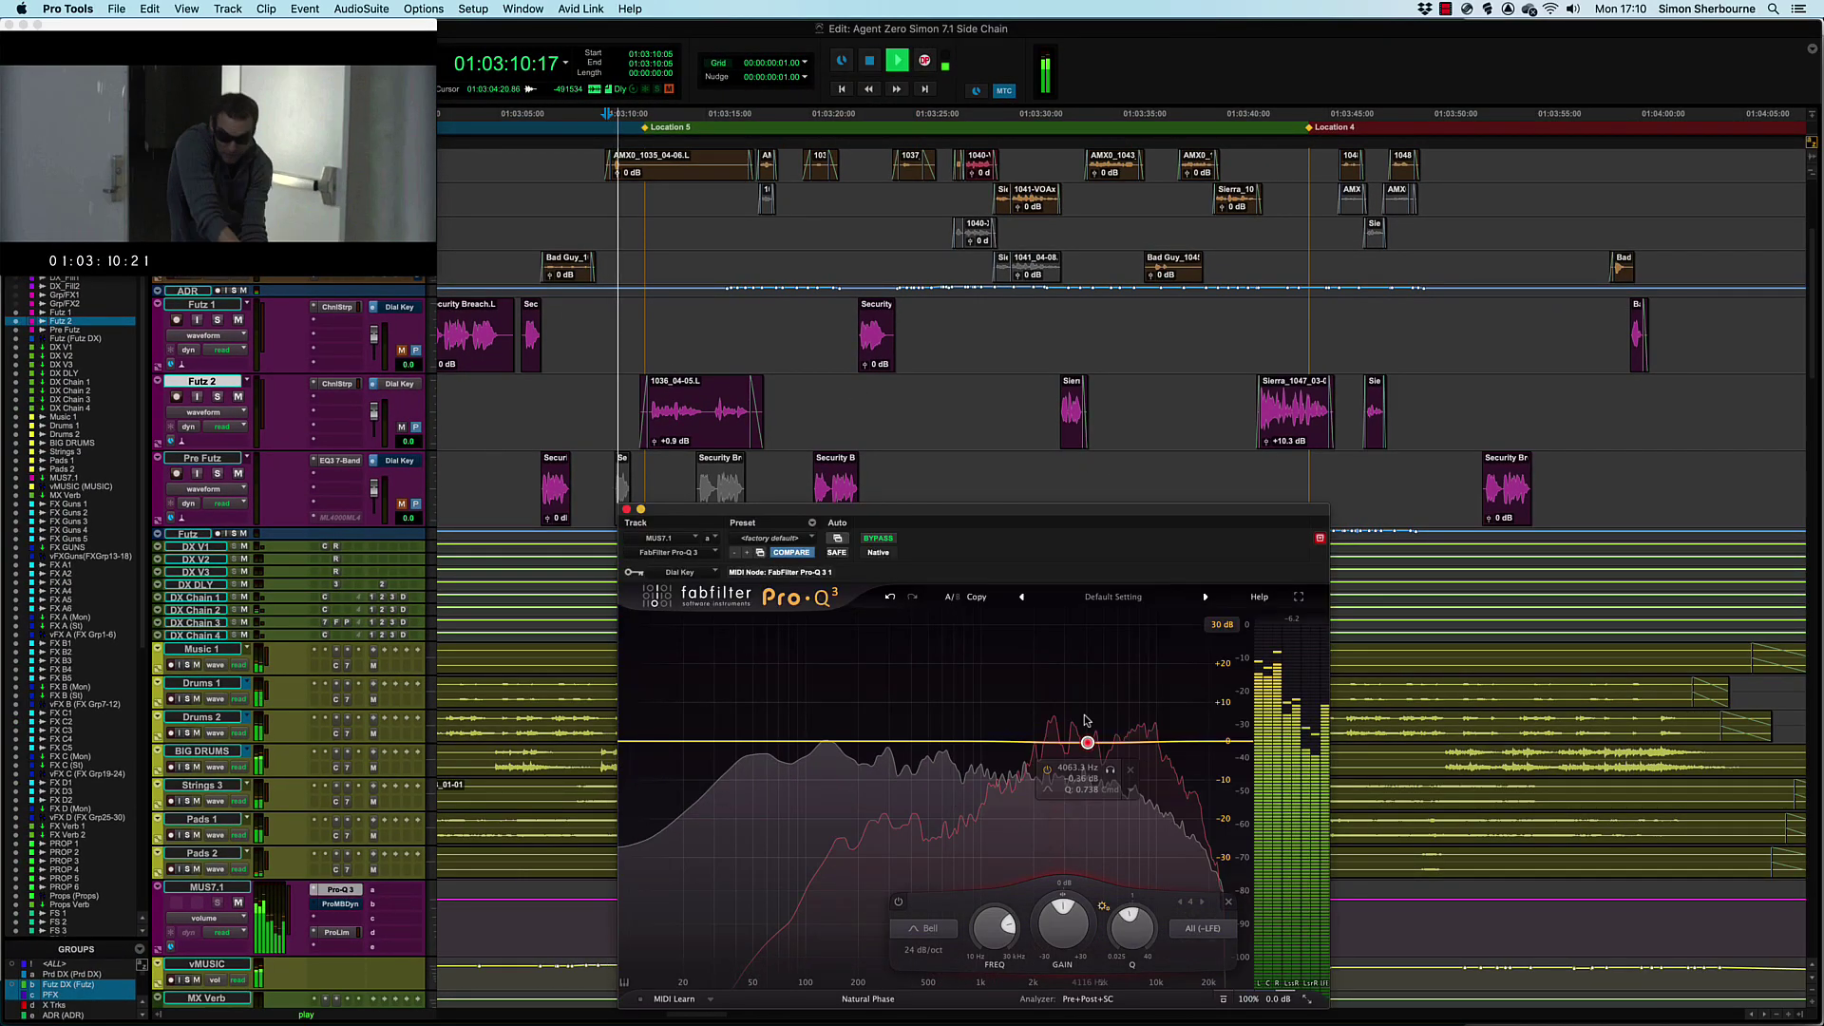
{"action": "mouse_move", "coordinate": [1075, 738]}
{"action": "left_mouse_down"}
{"action": "mouse_move", "coordinate": [1090, 661]}
{"action": "mouse_move", "coordinate": [1052, 654]}
{"action": "mouse_move", "coordinate": [1093, 684]}
{"action": "mouse_move", "coordinate": [1107, 777]}
{"action": "left_mouse_up"}
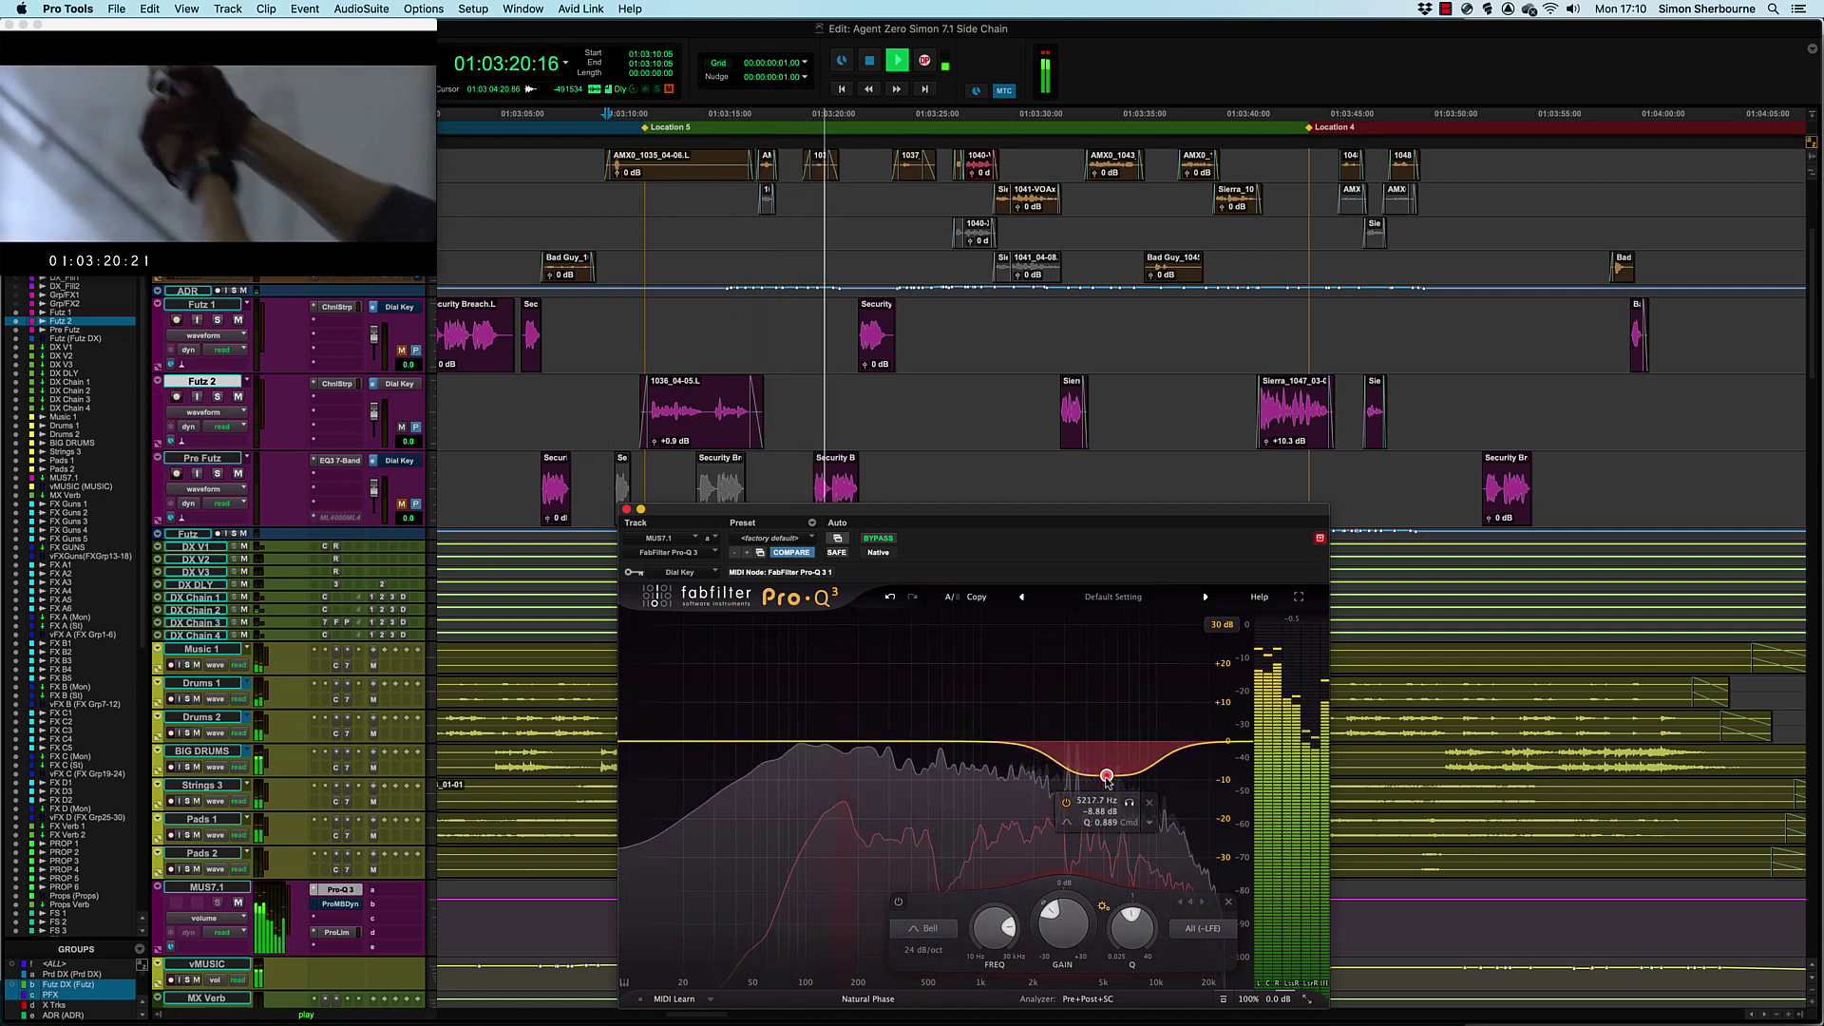
{"action": "key", "text": "space"}
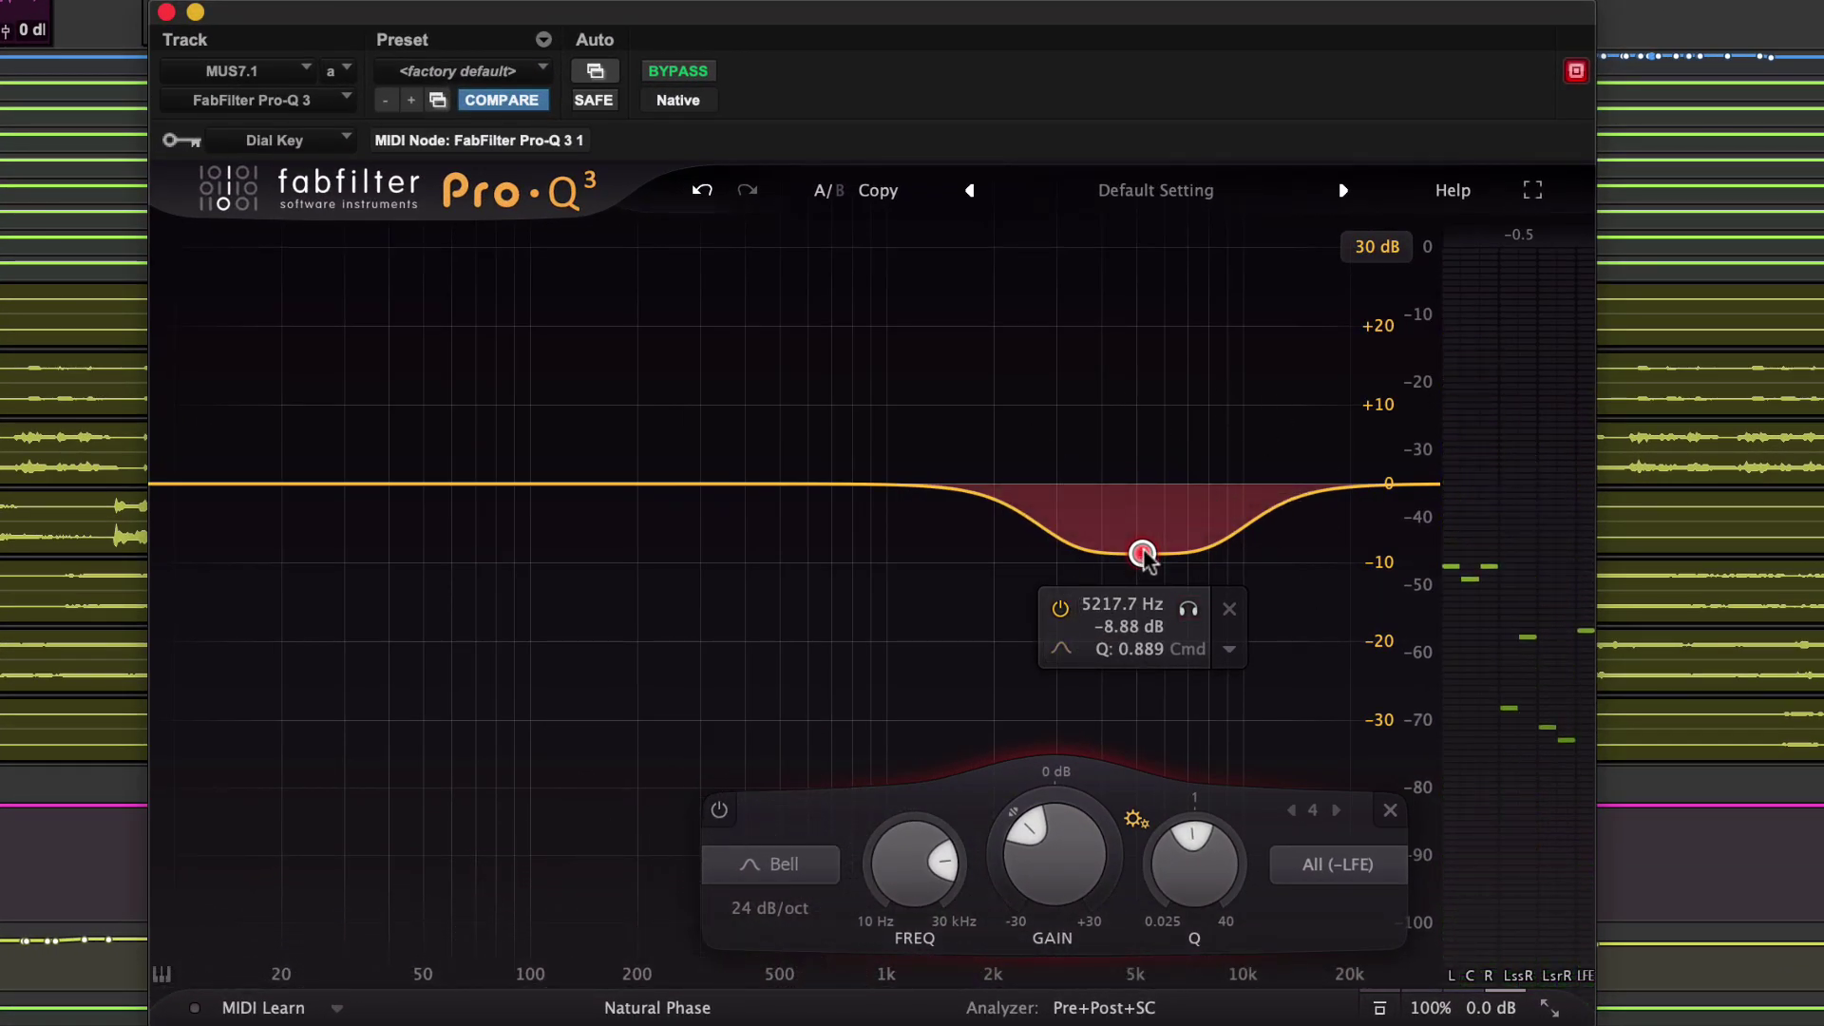
Return the 5 kHz band to 0 dB with downward dynamic range, and audition the dialogue-keyed ducking.
{"action": "left_click_drag", "start_coordinate": [1143, 551], "coordinate": [1135, 506]}
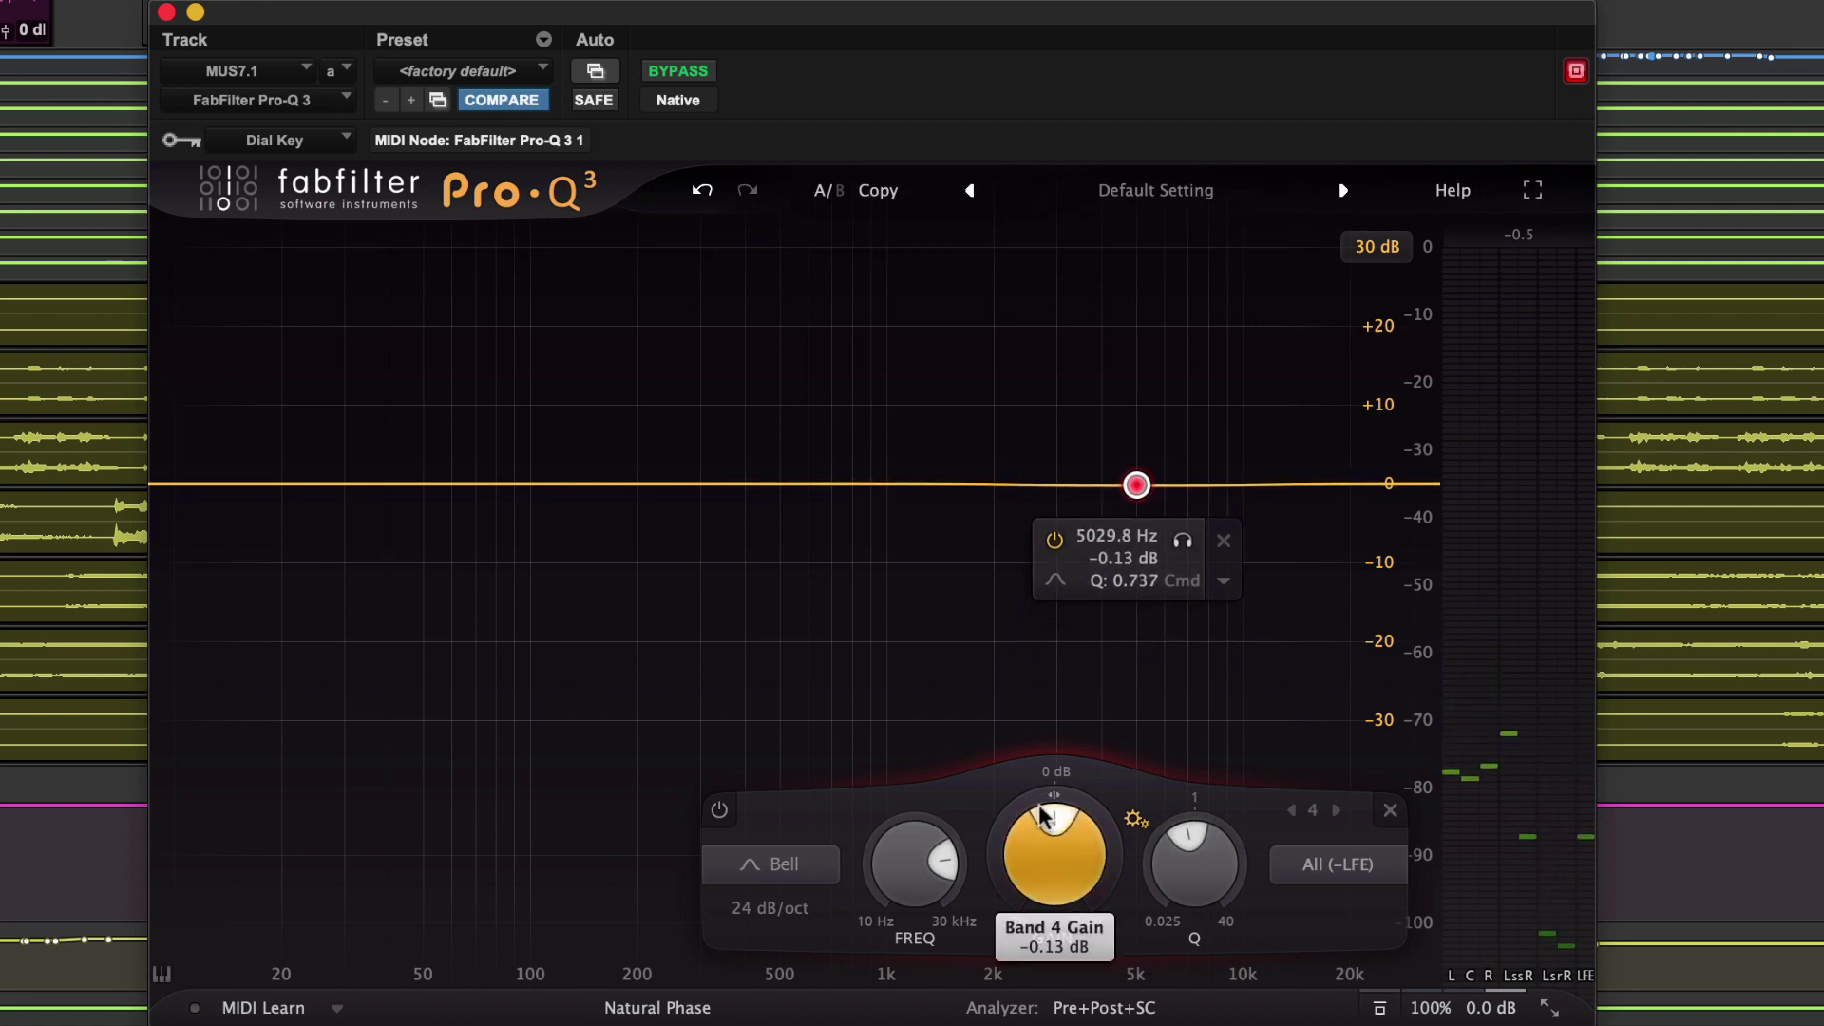
{"action": "left_click_drag", "start_coordinate": [1048, 801], "coordinate": [1044, 841]}
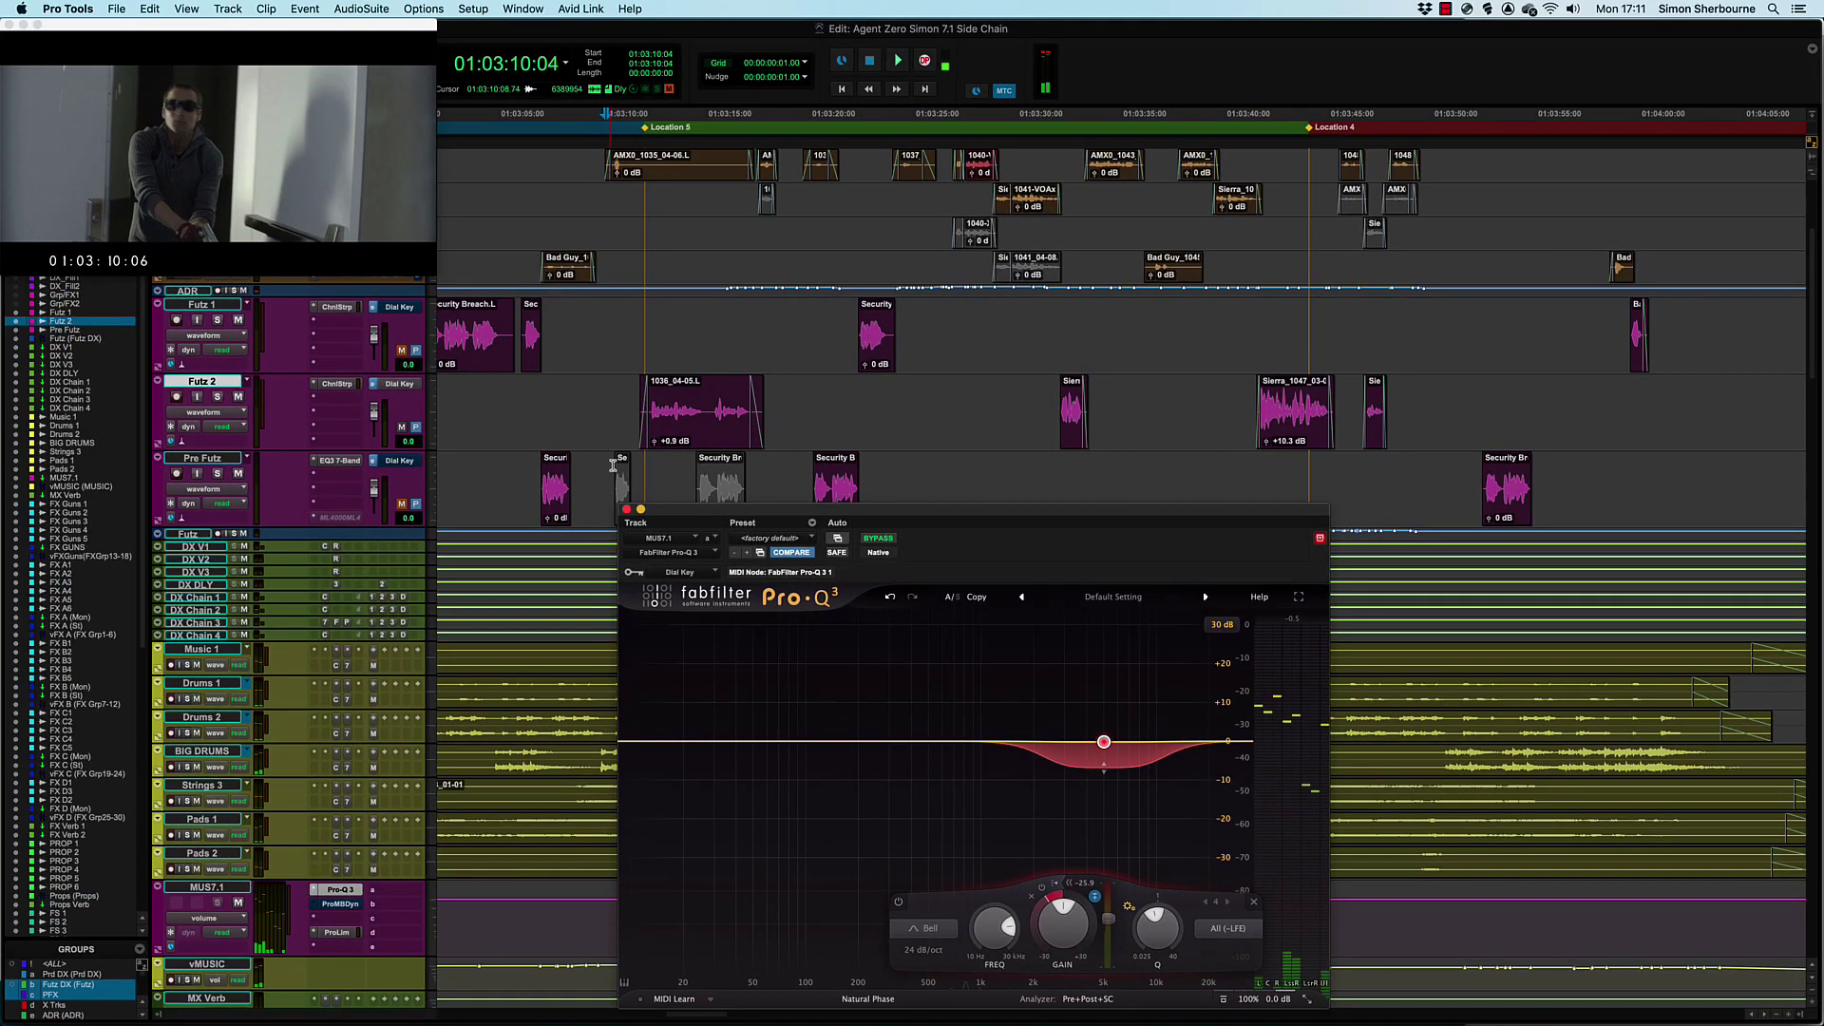
{"action": "key", "text": "space"}
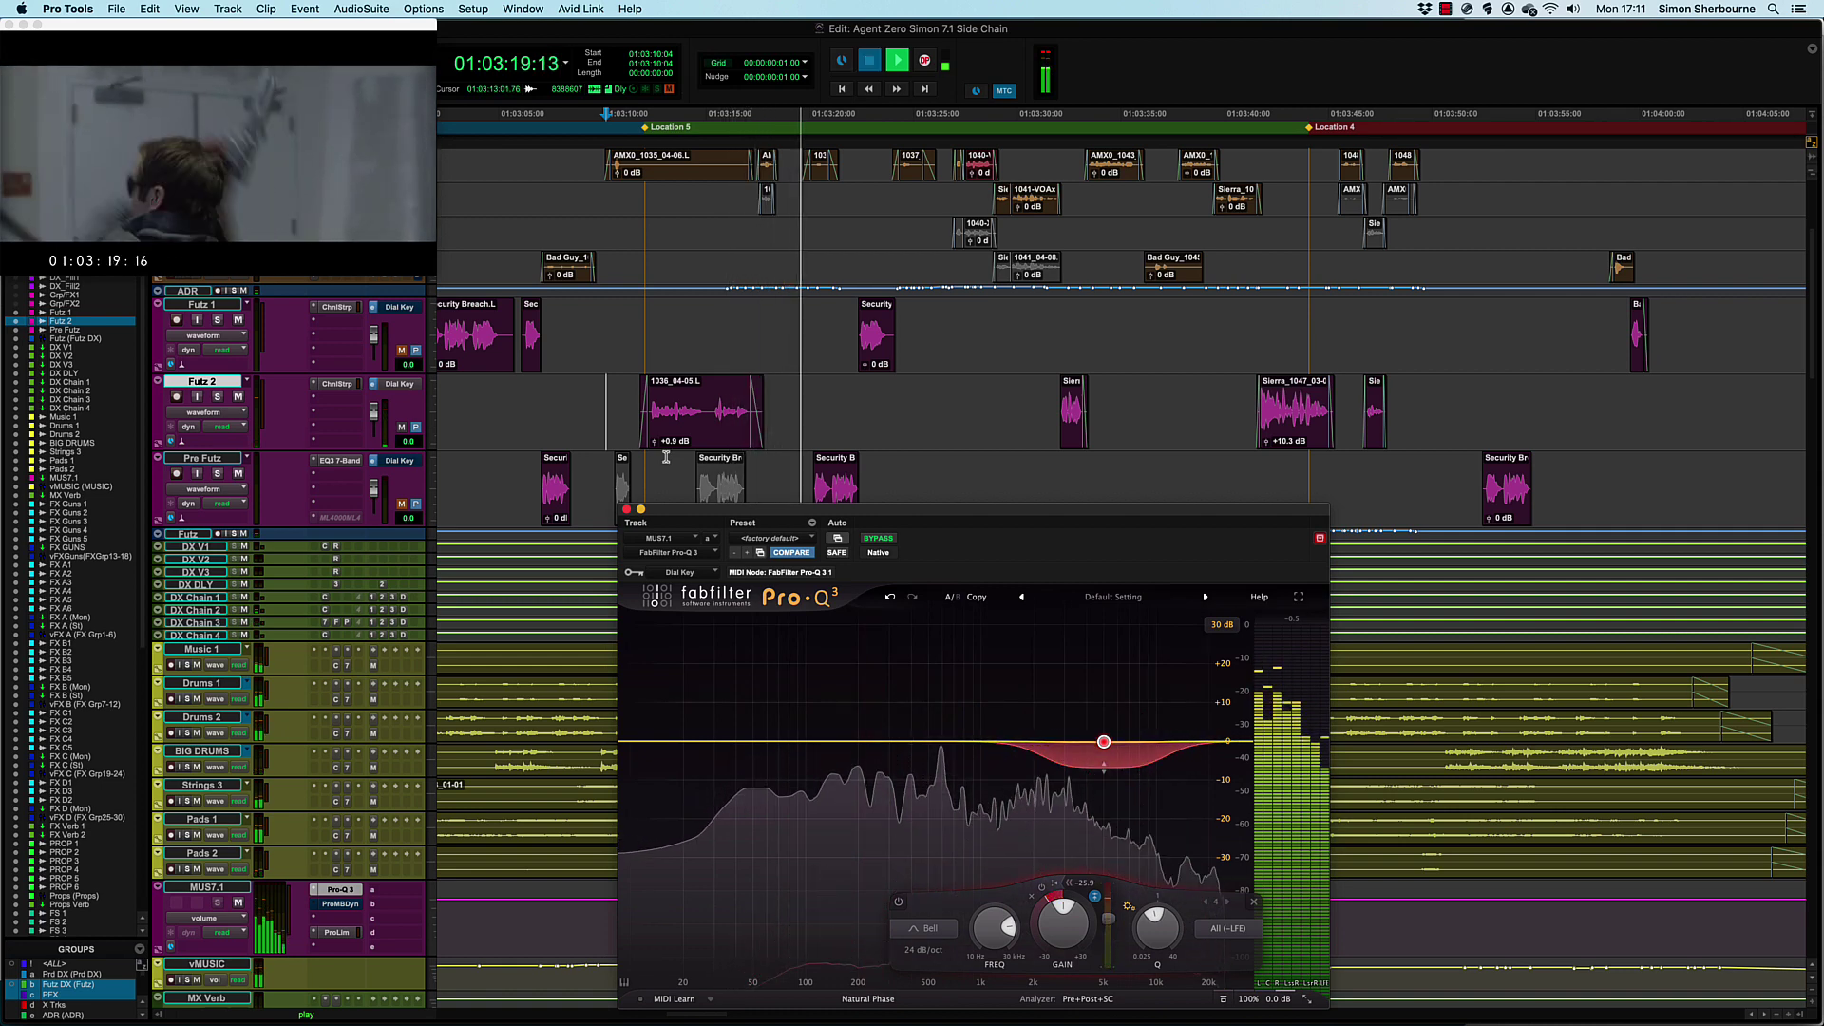
{"action": "key", "text": "space"}
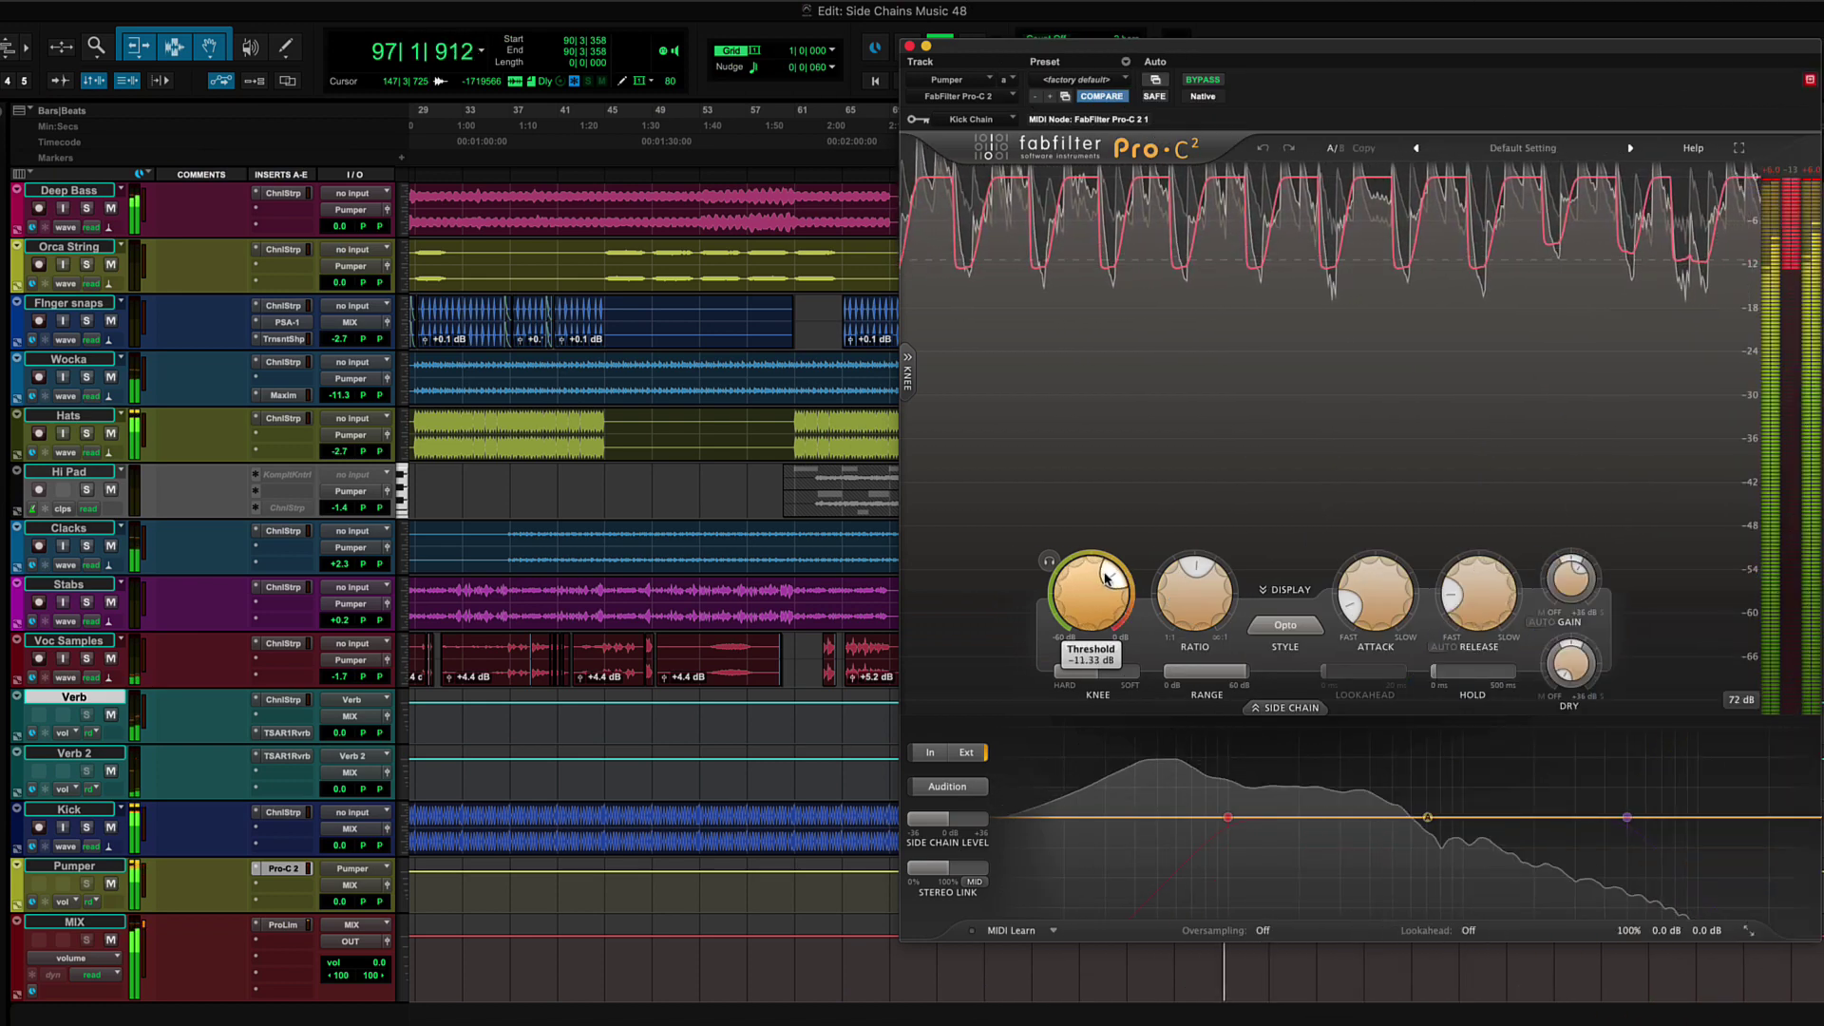
Drag the Pumper bus Pro-C 2 threshold down to about -32 dB.
{"action": "mouse_move", "coordinate": [1102, 570]}
{"action": "left_mouse_down"}
{"action": "mouse_move", "coordinate": [1071, 575]}
{"action": "mouse_move", "coordinate": [1065, 601]}
{"action": "left_mouse_up"}
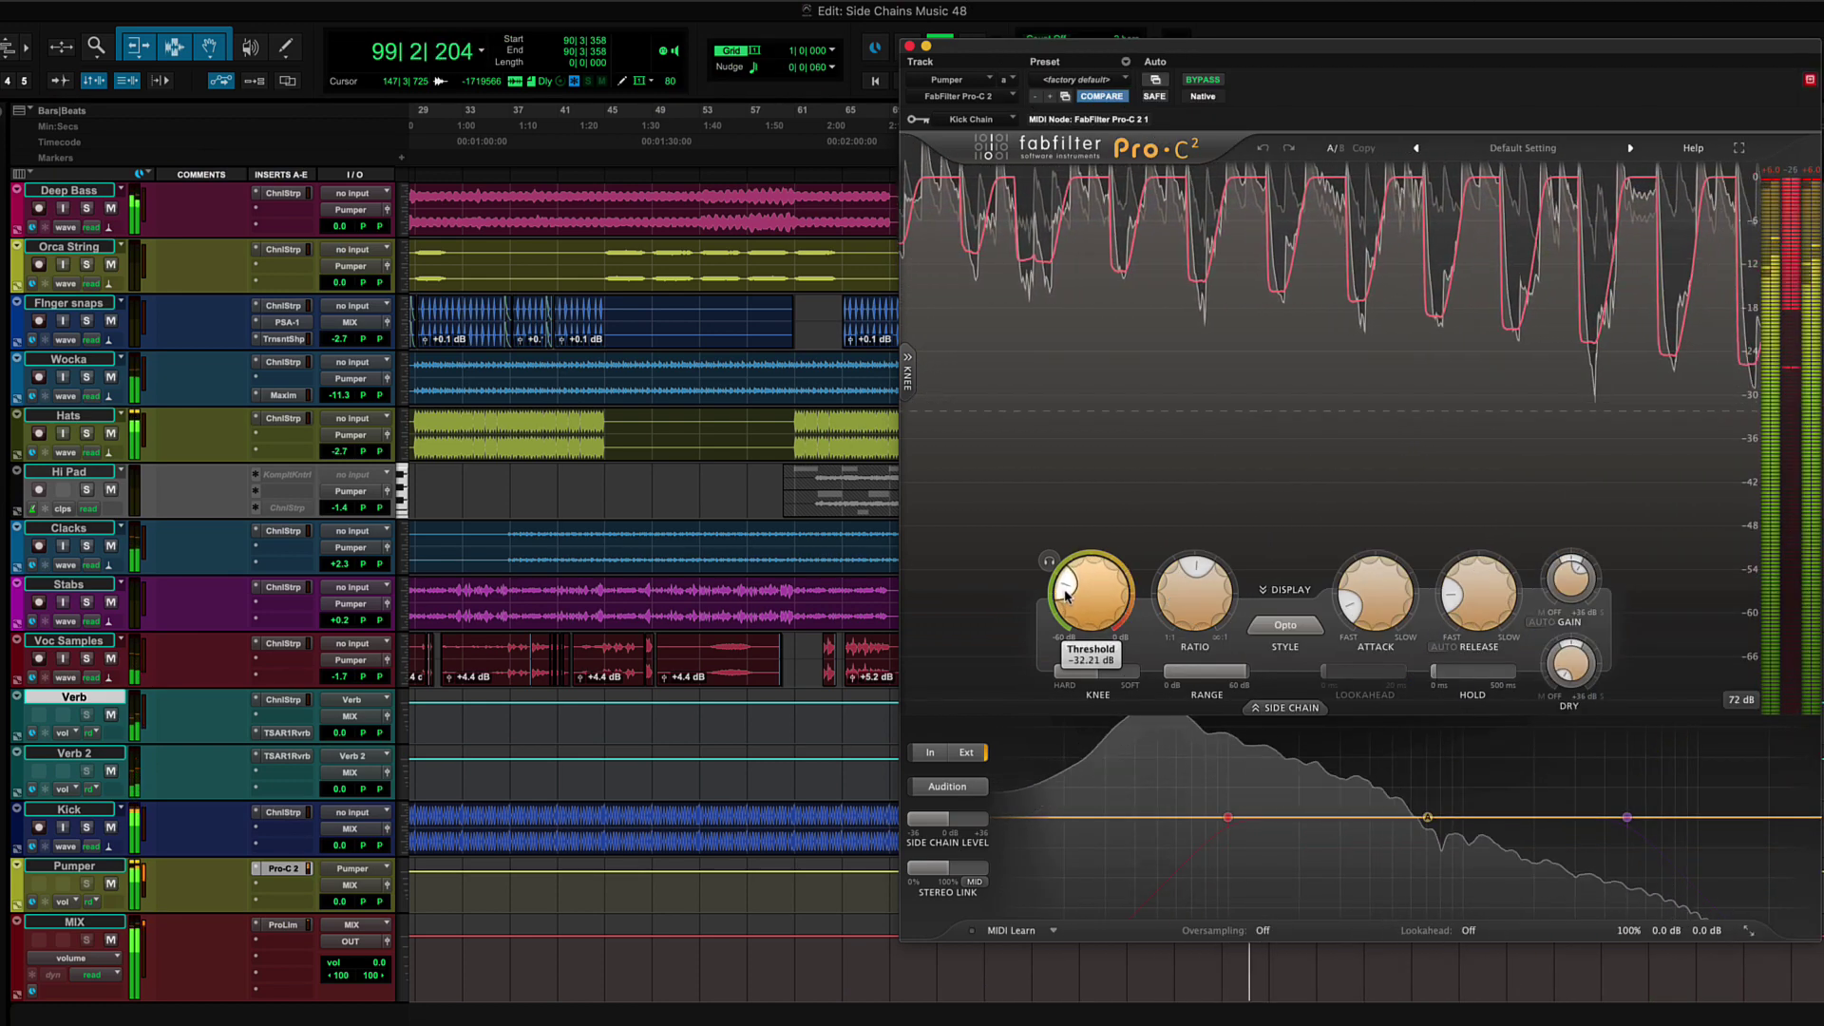